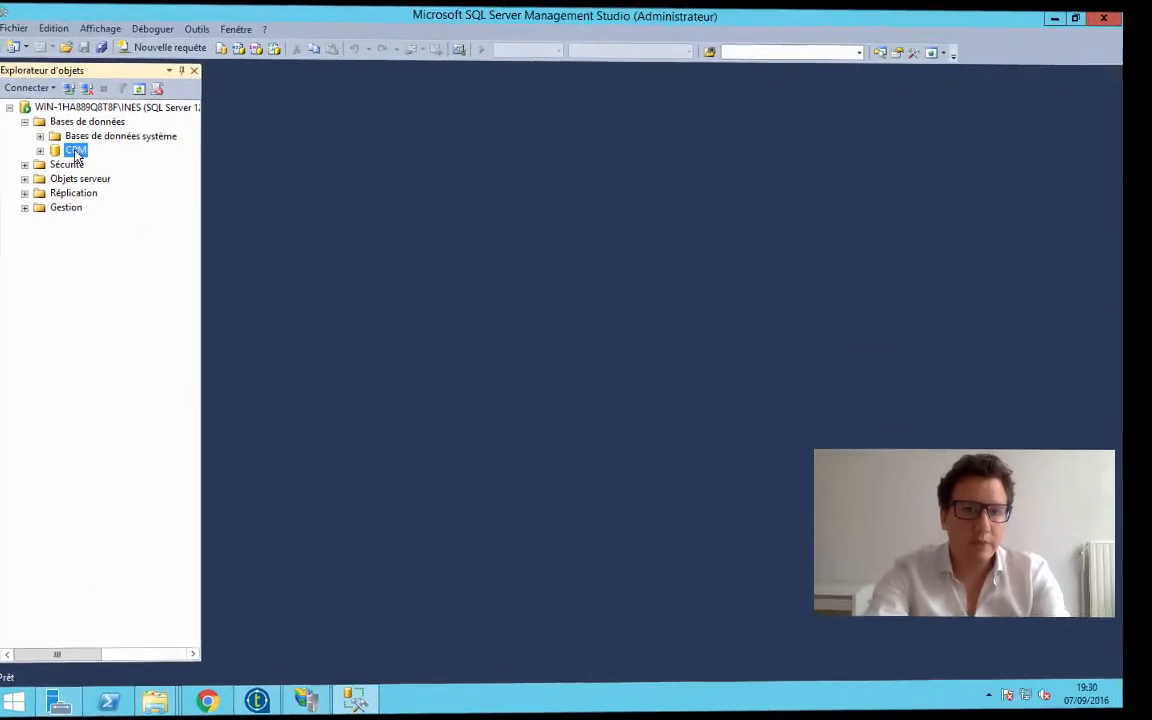
Review the general backup settings of the CRM database, including the backup type, and close without backing up
right_click(50, 222)
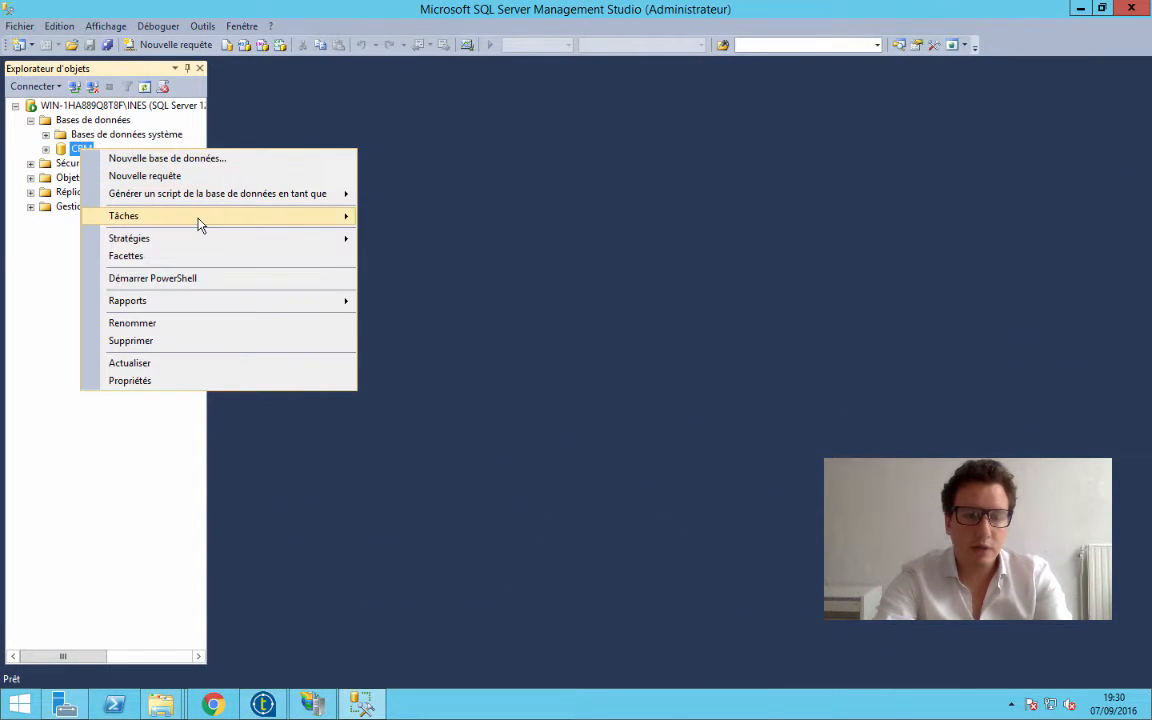
mouse_move(199, 224)
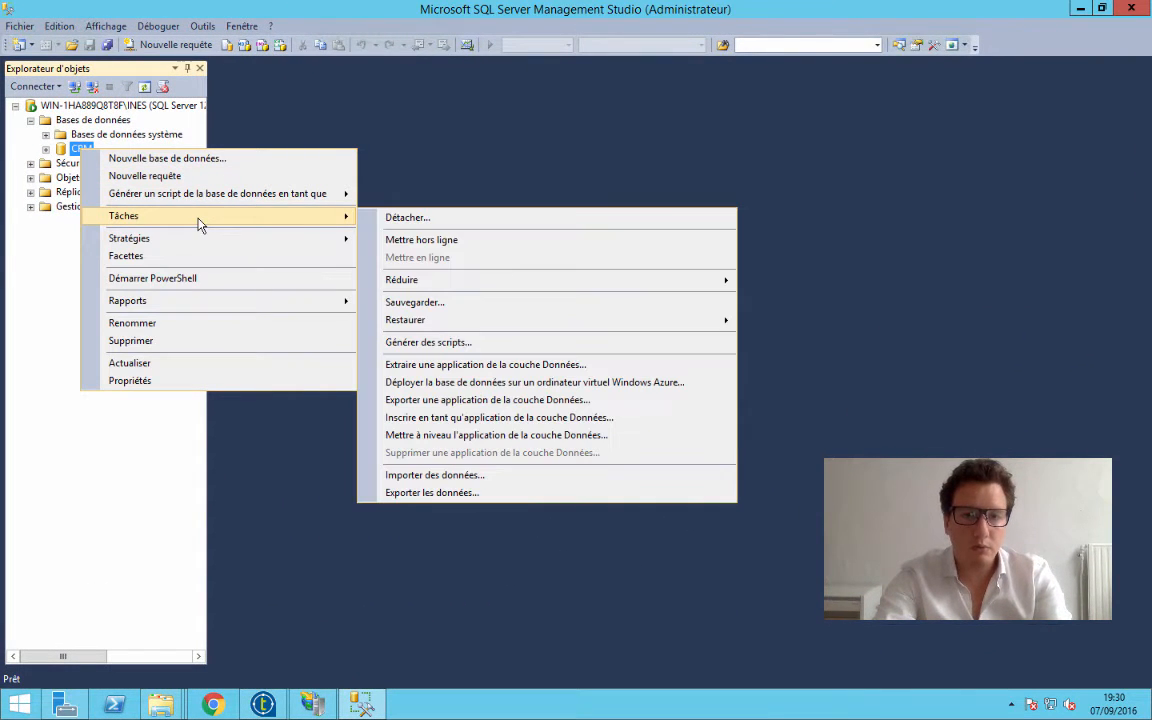
click(425, 303)
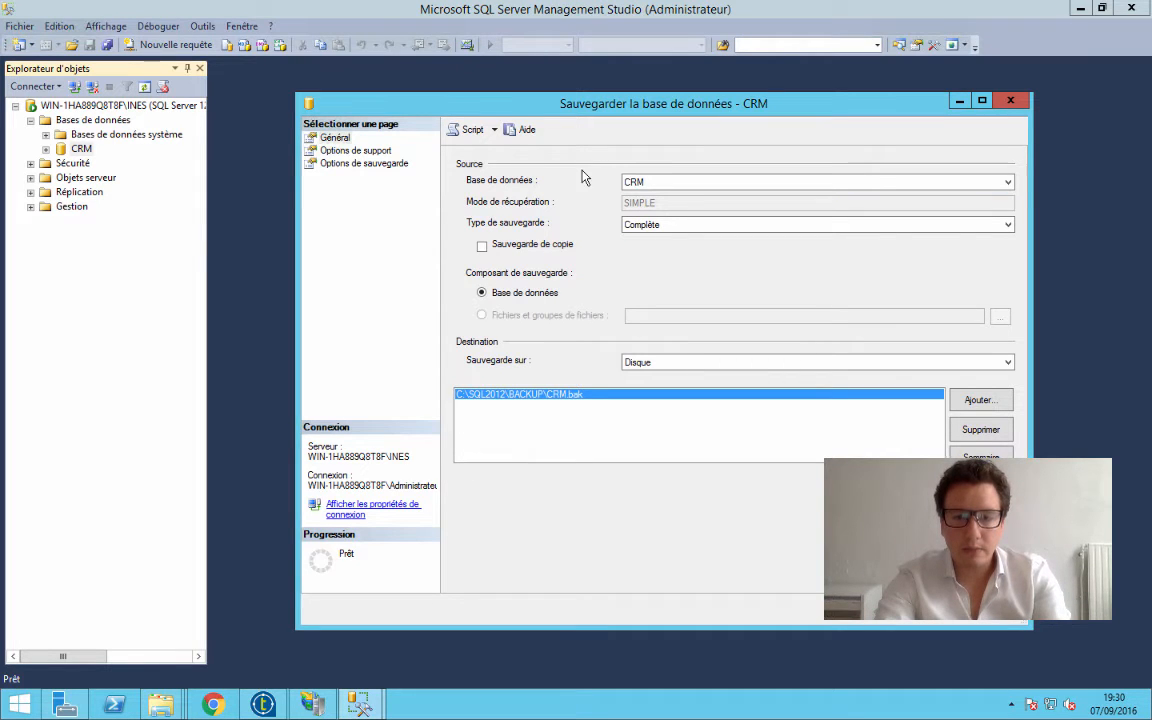
click(641, 224)
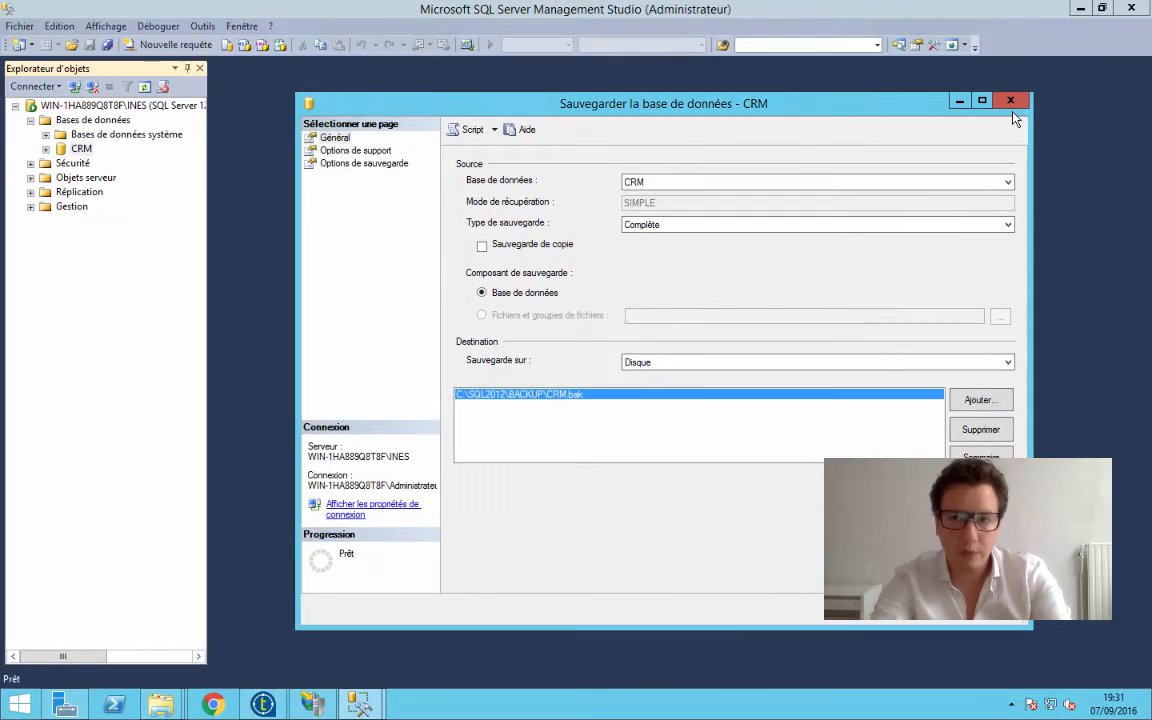
click(1011, 104)
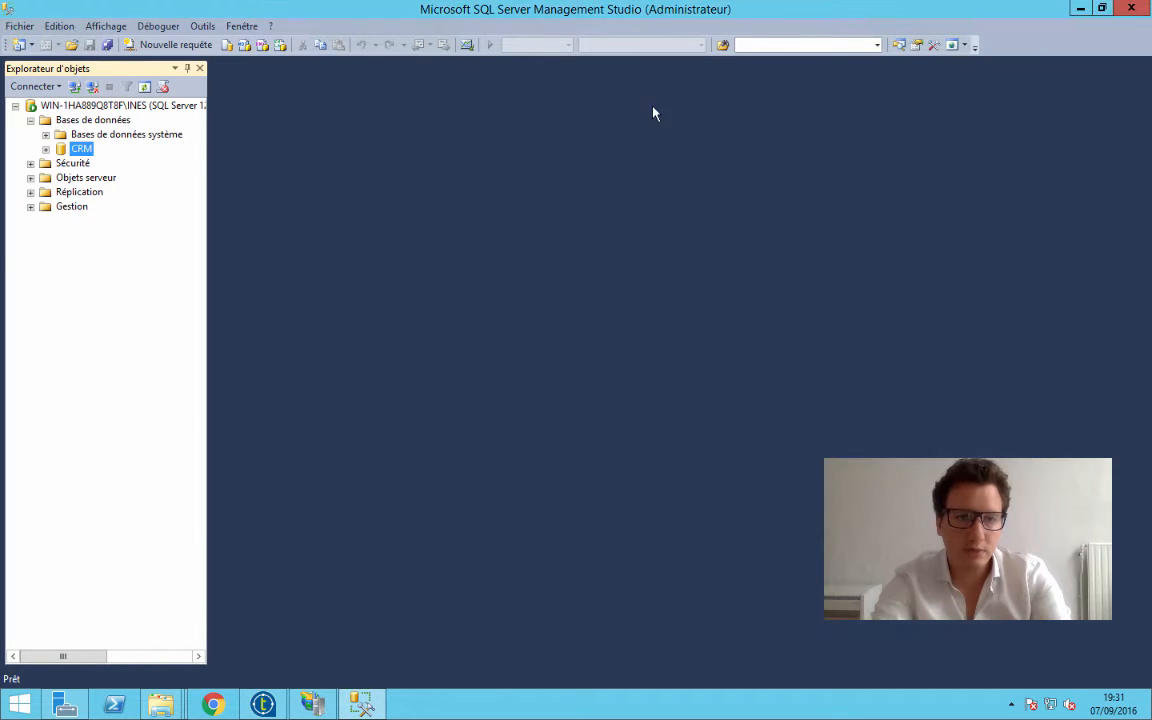
Check the server's default backup location in its database settings properties
click(103, 106)
right_click(103, 107)
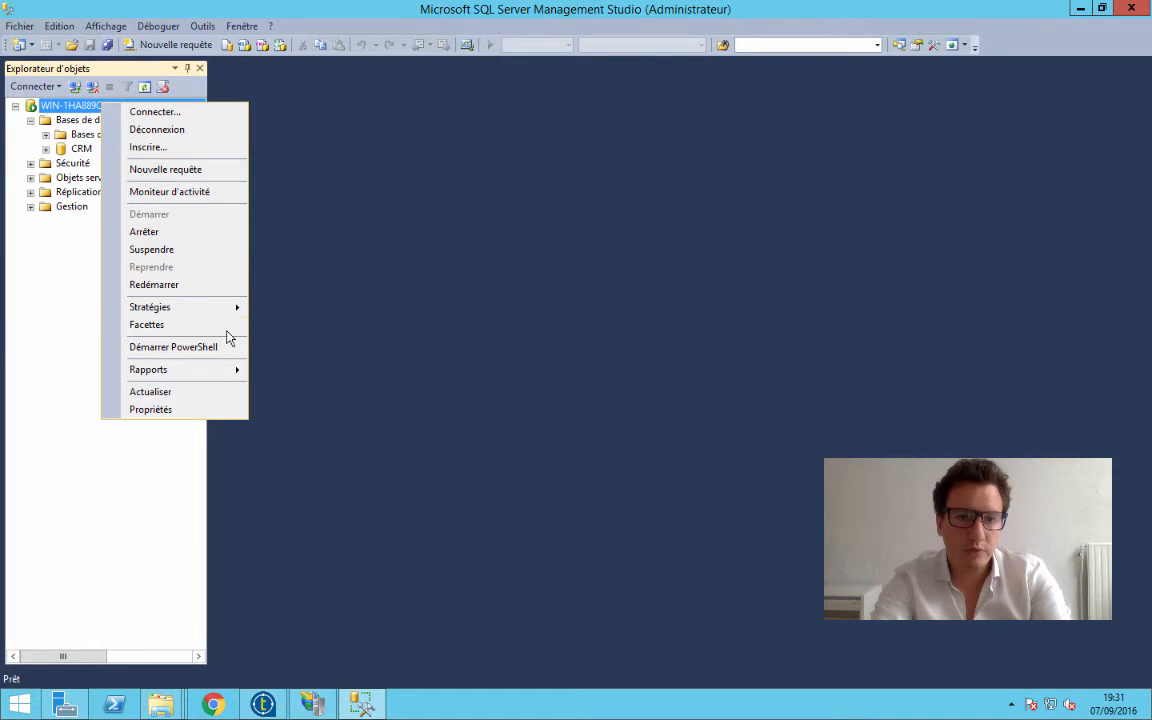
click(159, 409)
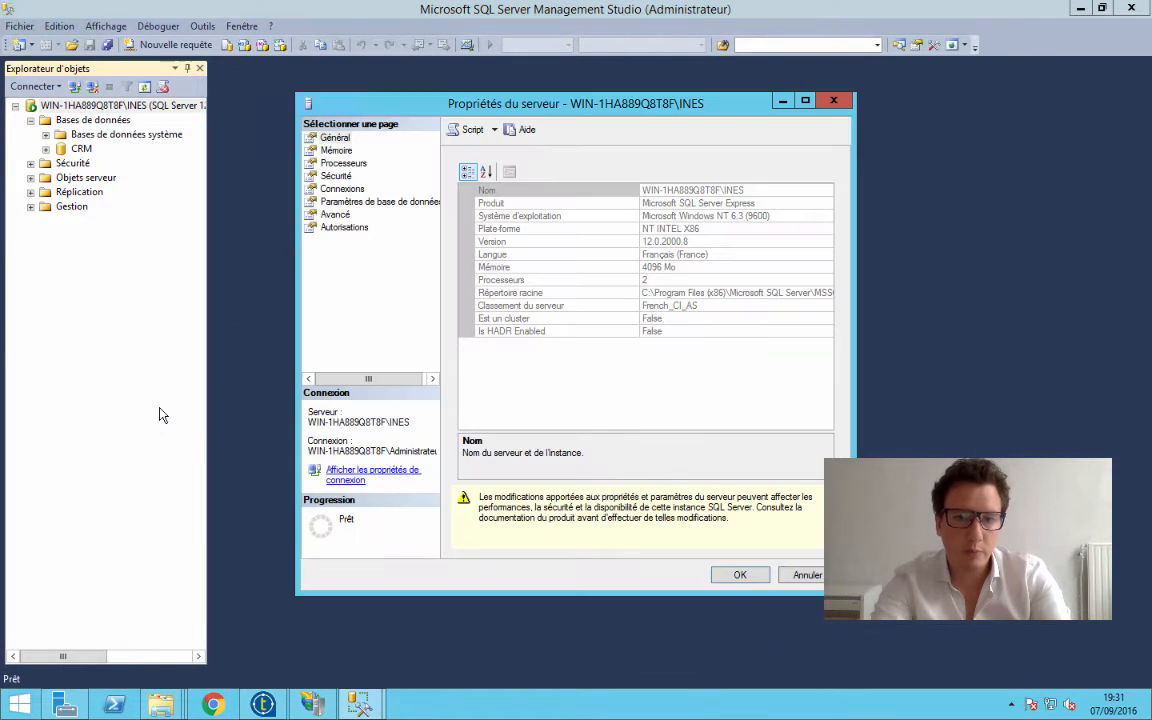
click(352, 203)
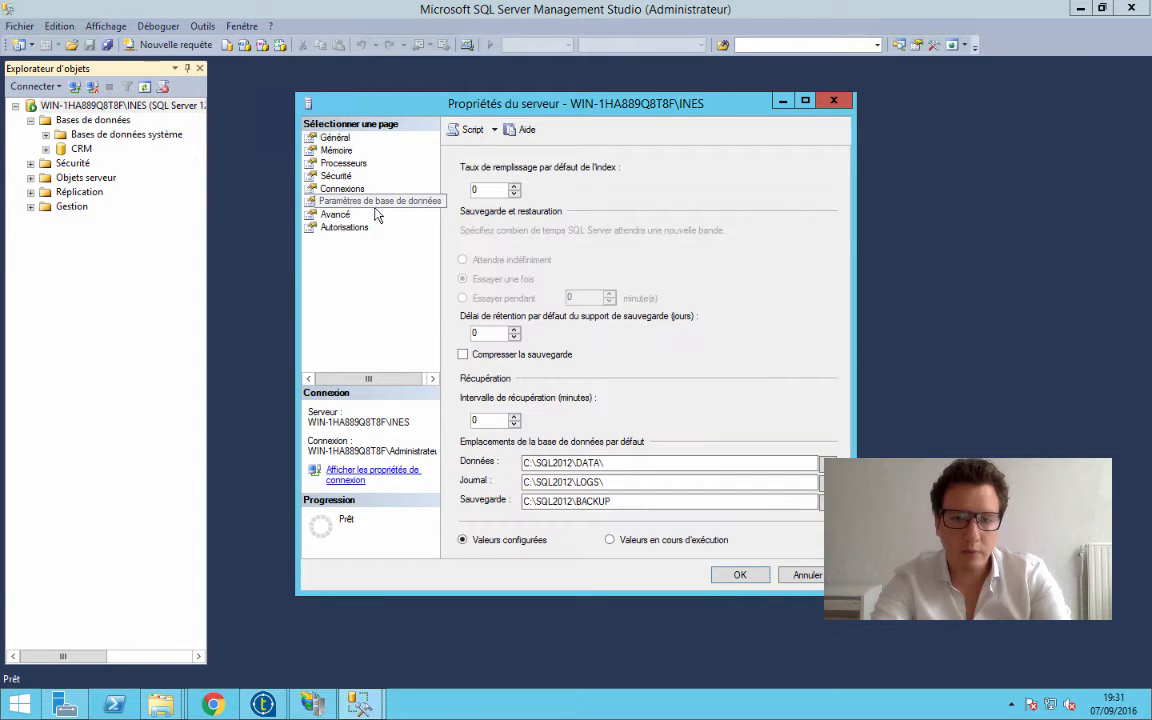
drag(612, 502, 509, 503)
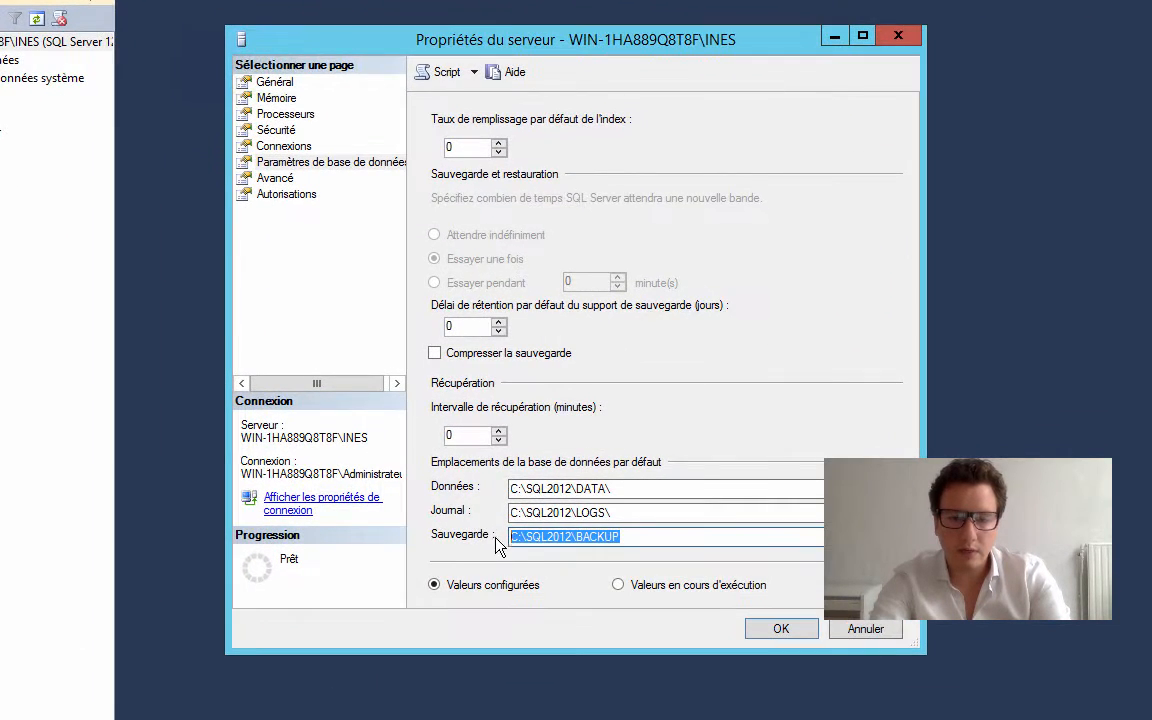
click(776, 630)
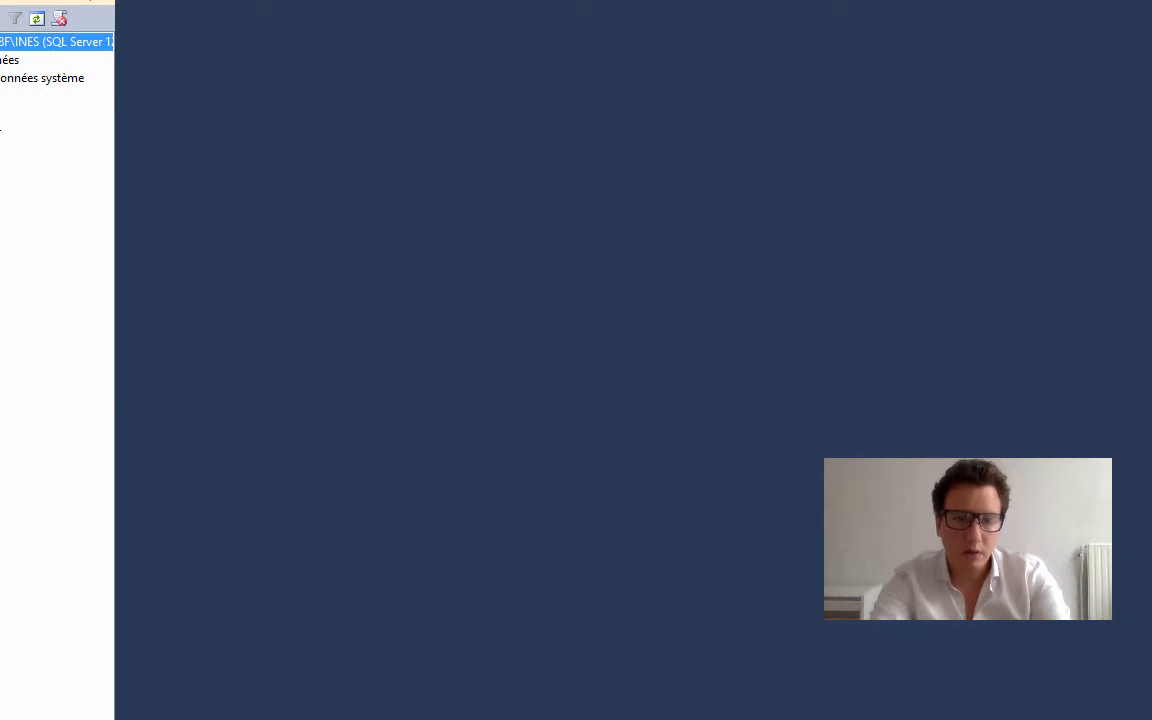
Open the backup settings for the CRM database and remove the existing CRM.bak destination
right_click(0, 96)
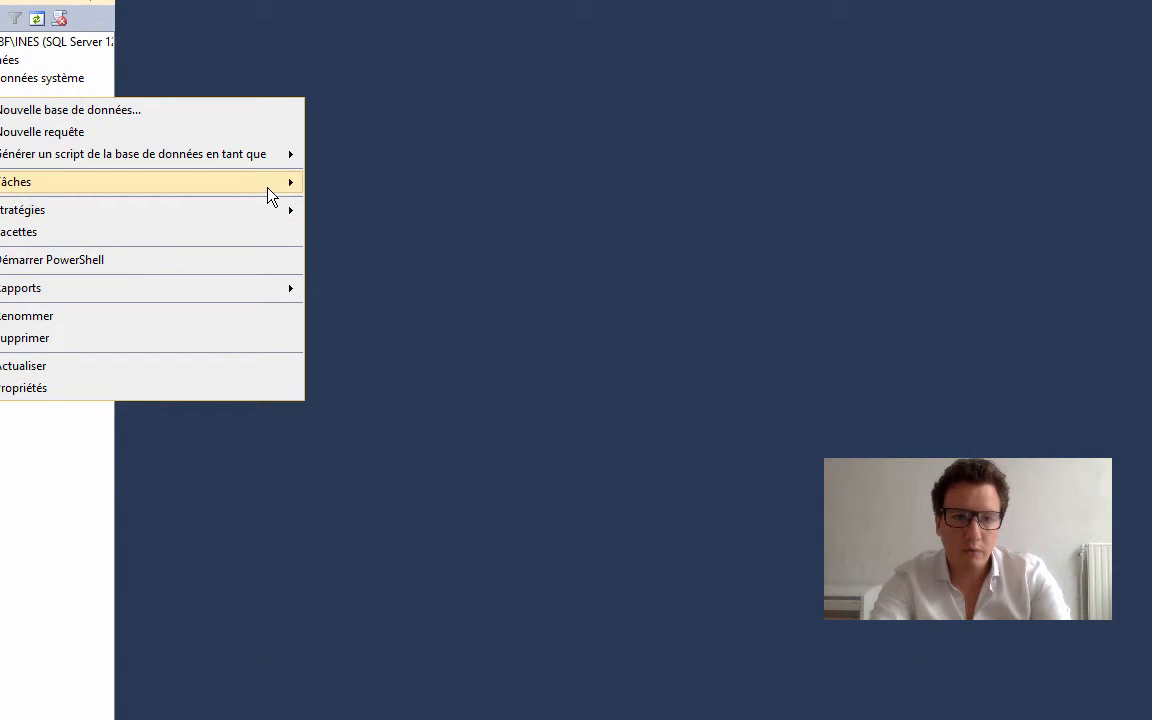
mouse_move(255, 186)
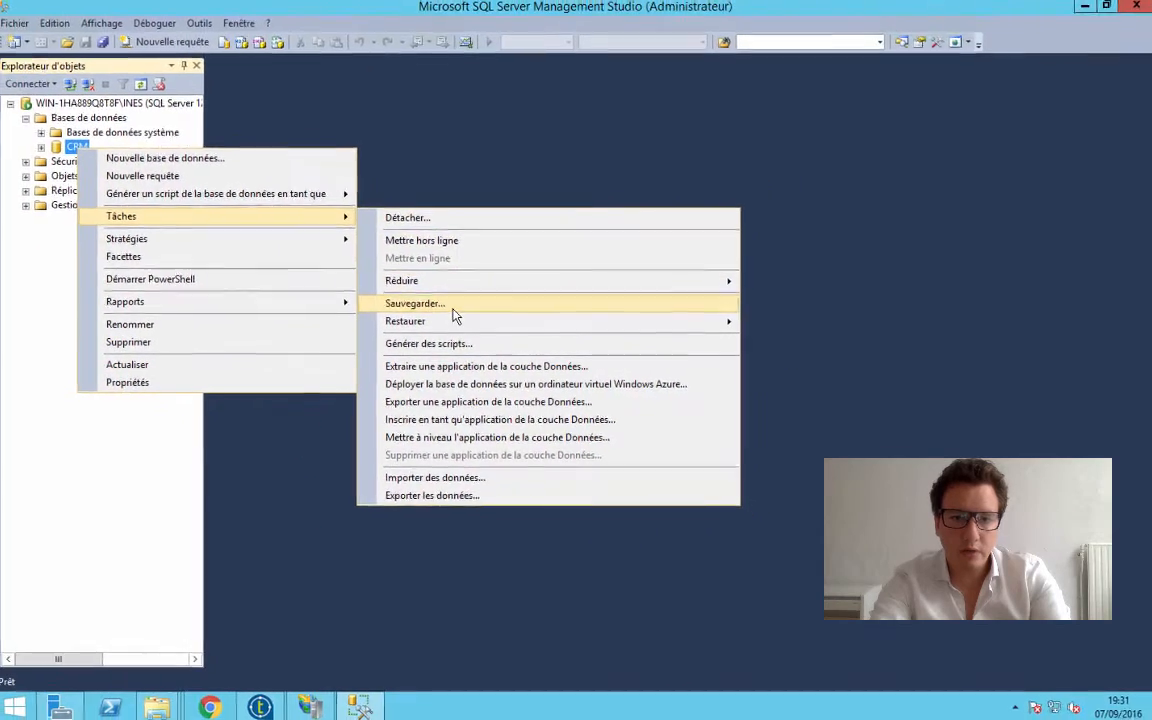
click(453, 306)
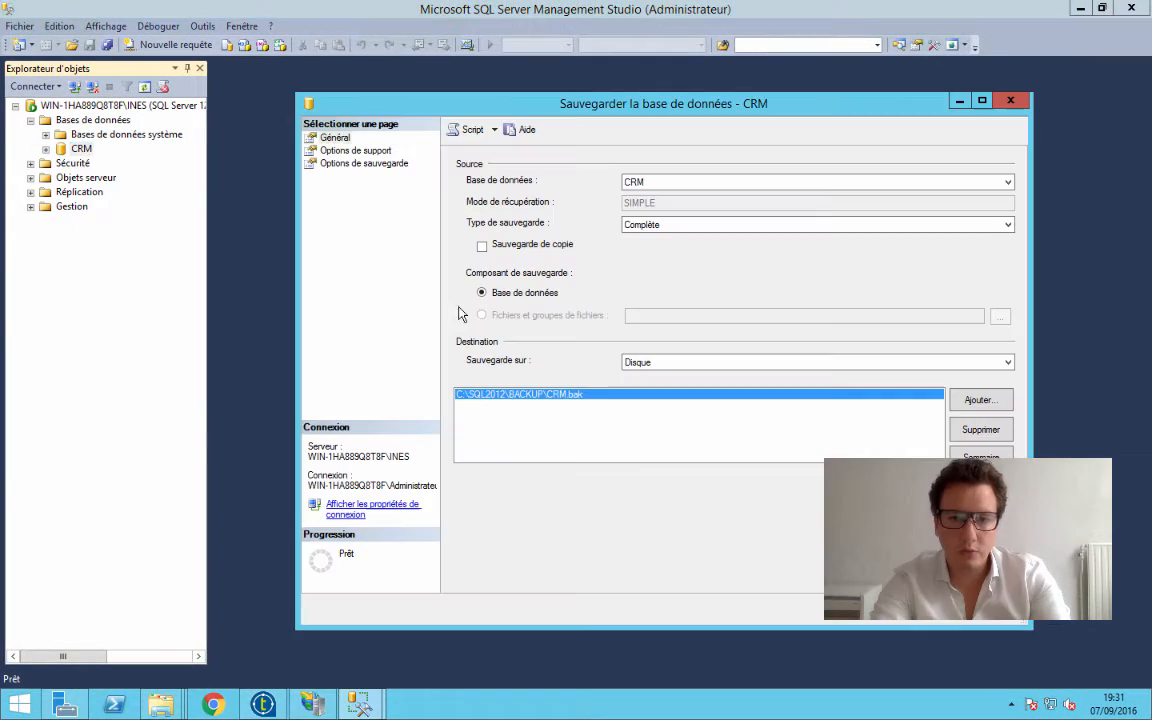
click(977, 431)
Add C:\SQL2012\BACKUP\CRM_070916.bak as the disk destination of the CRM backup
click(980, 399)
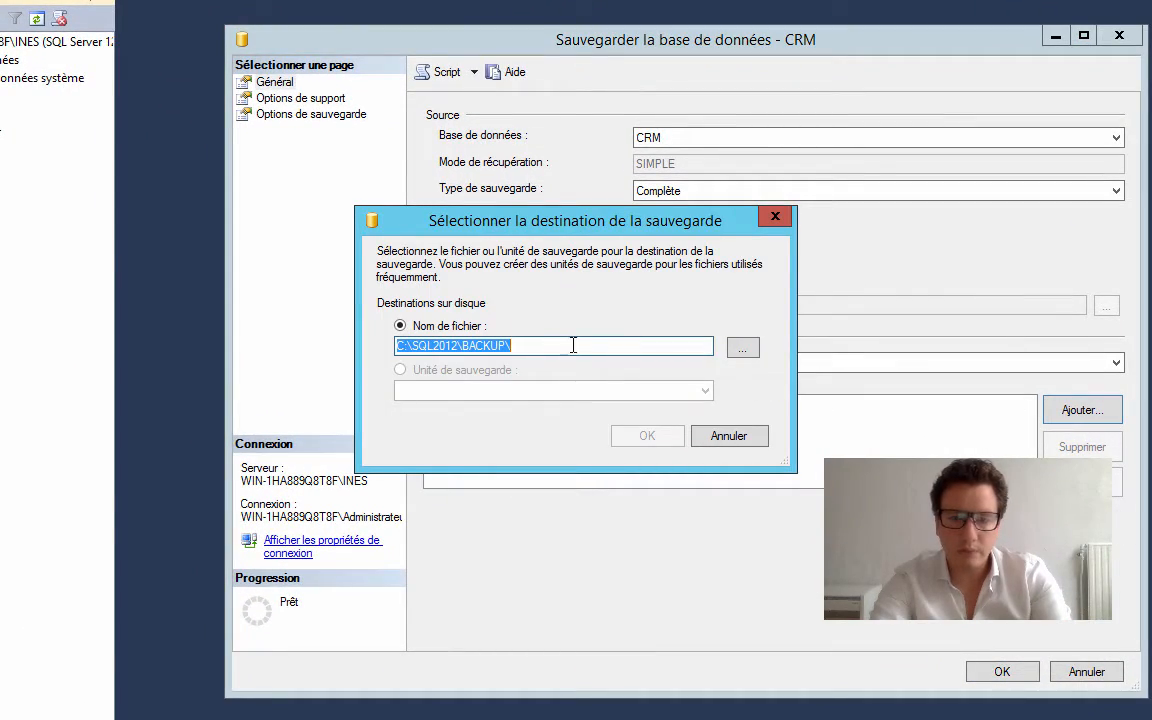
click(571, 346)
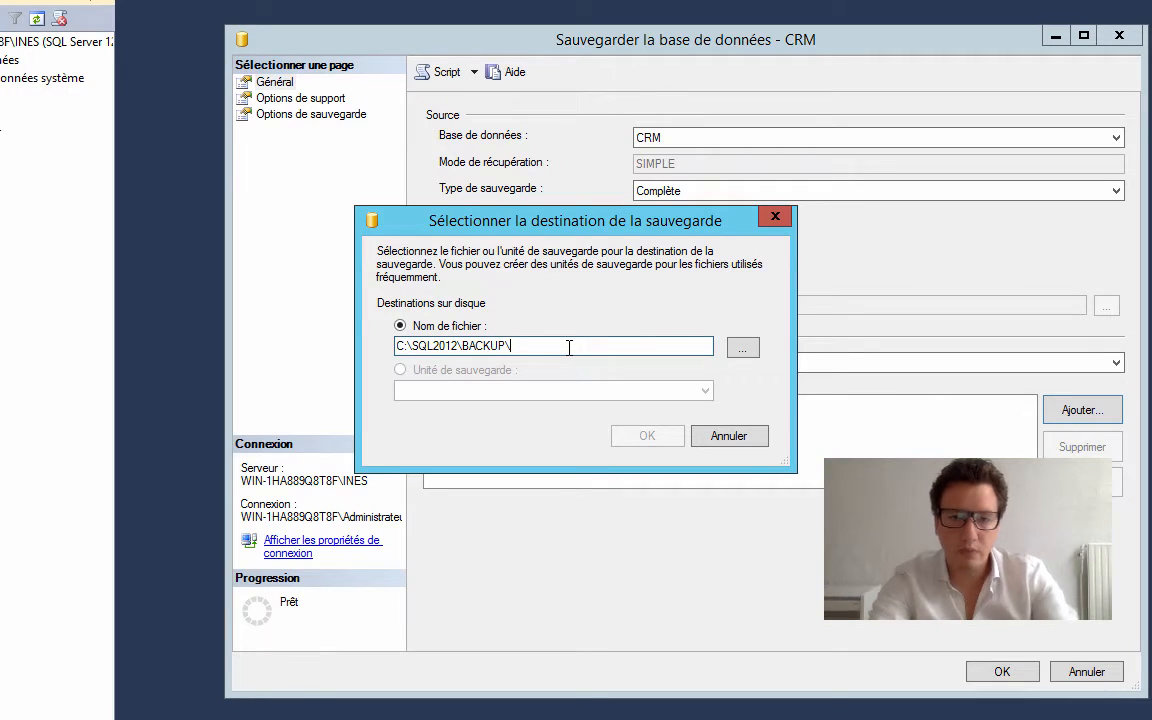
text(CRM_)
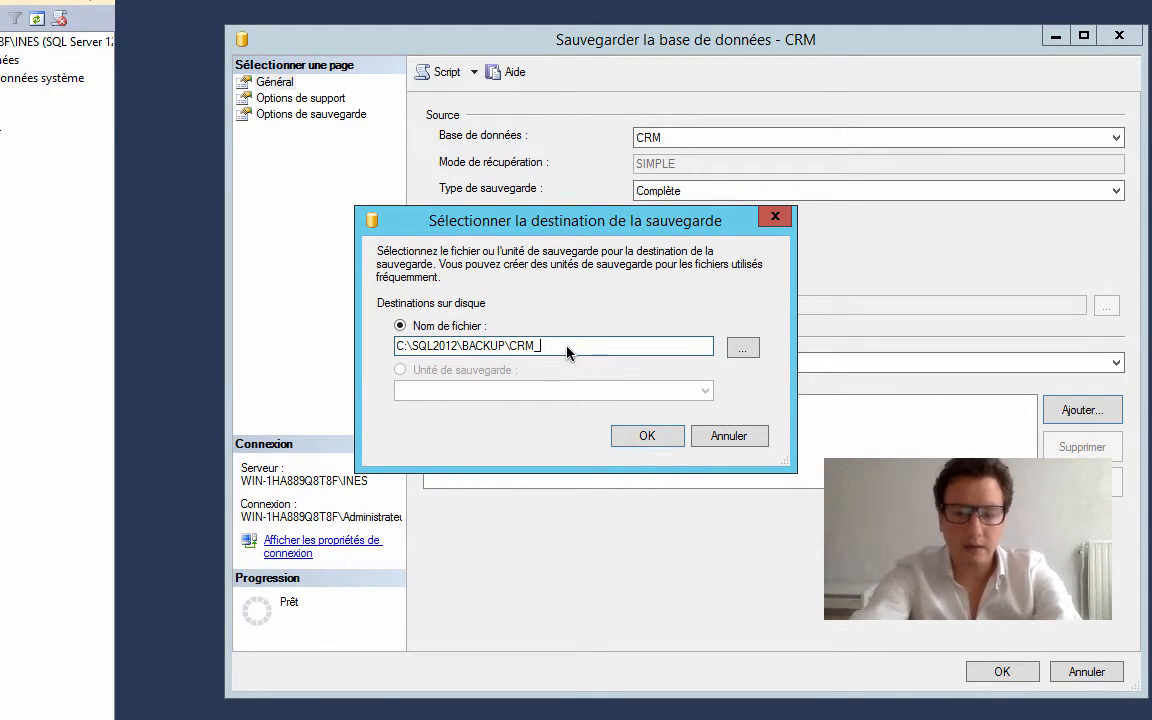
text(0709)
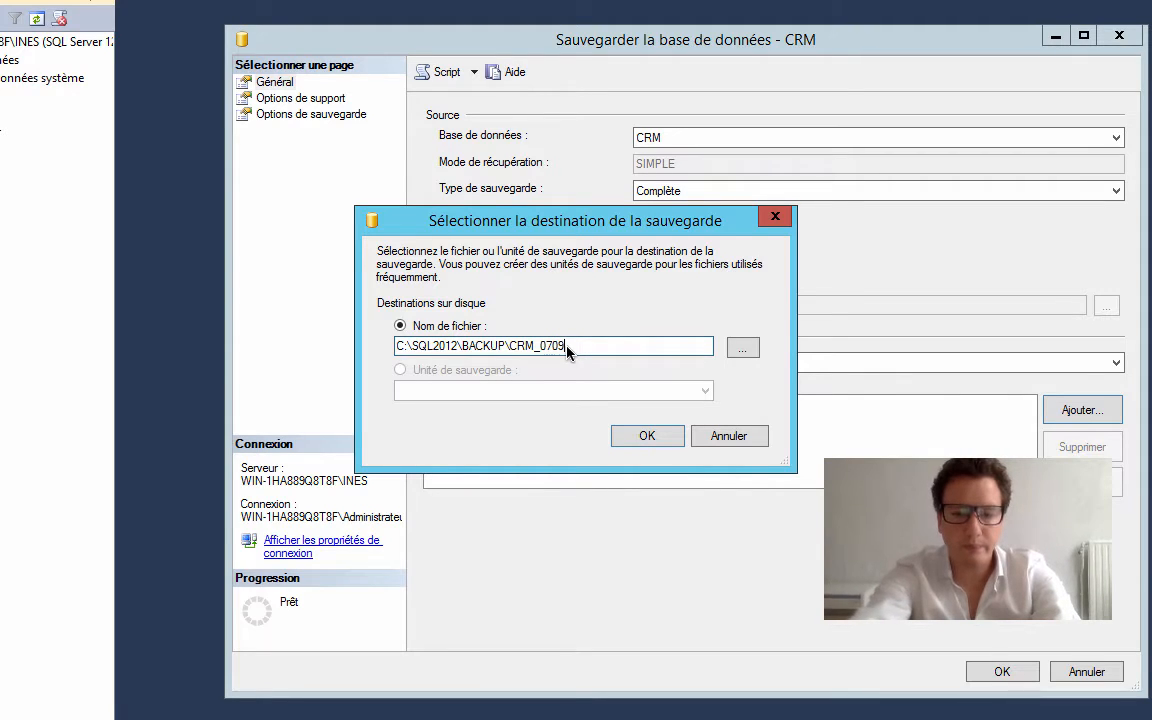
text(16.bak)
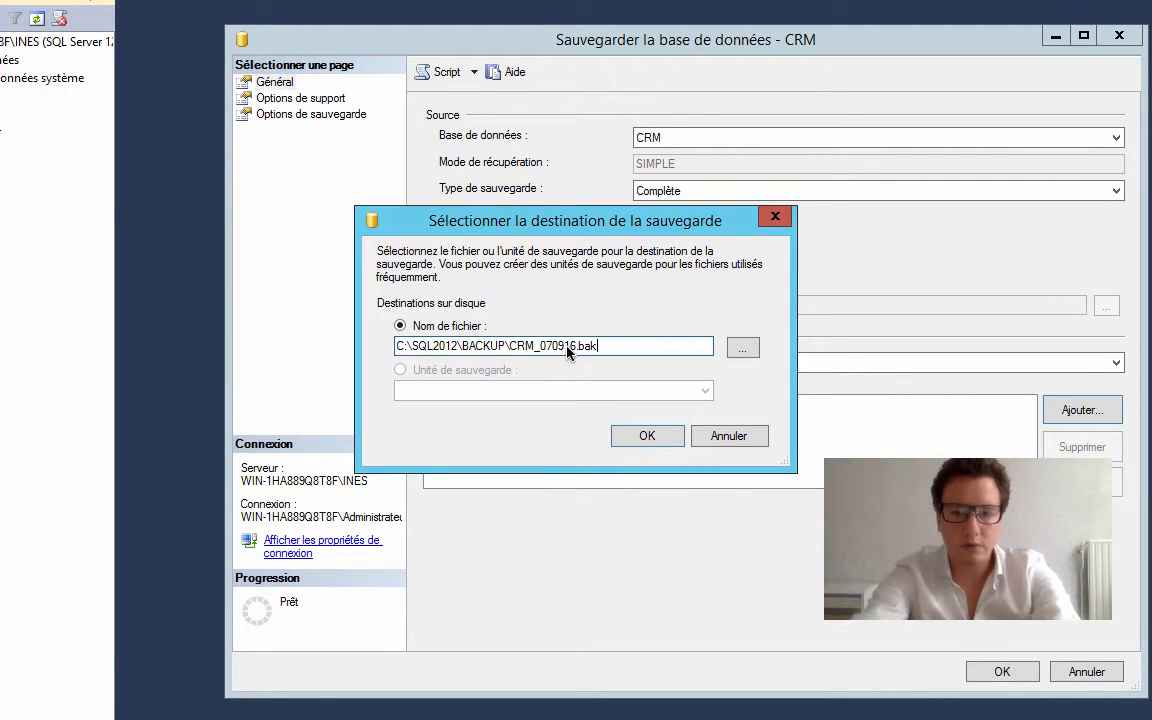
click(665, 437)
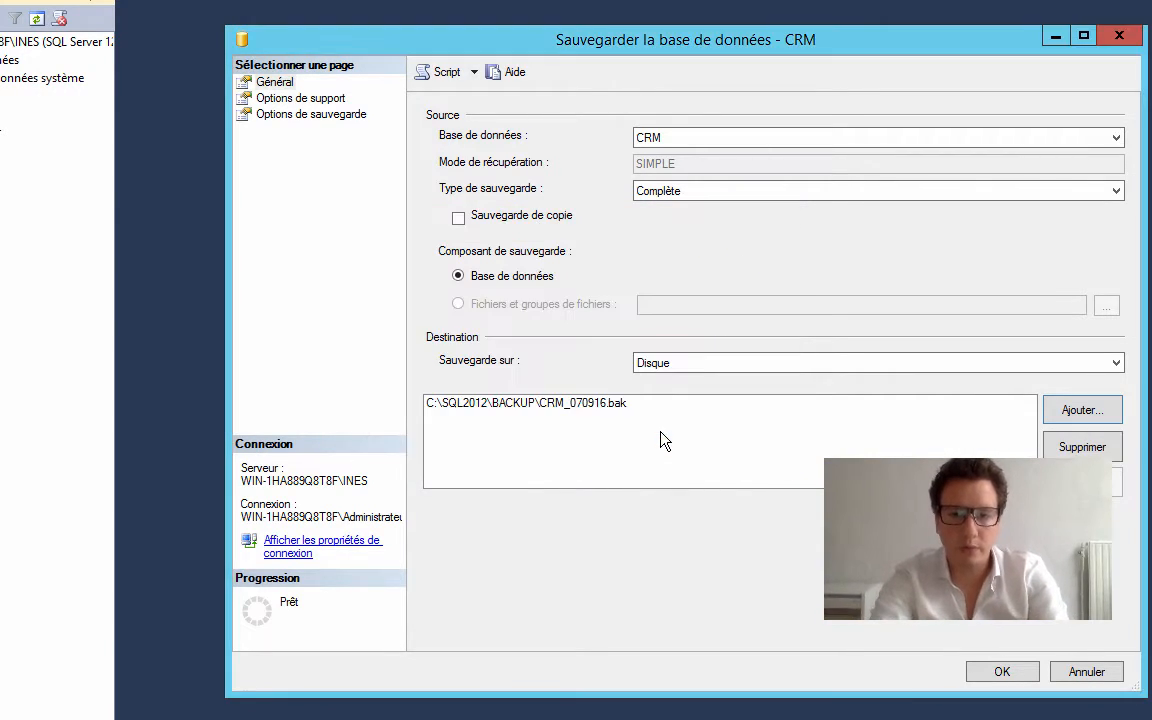
Run the CRM backup with all existing backup sets replaced, and check the file in the BACKUP folder in File Explorer
click(287, 98)
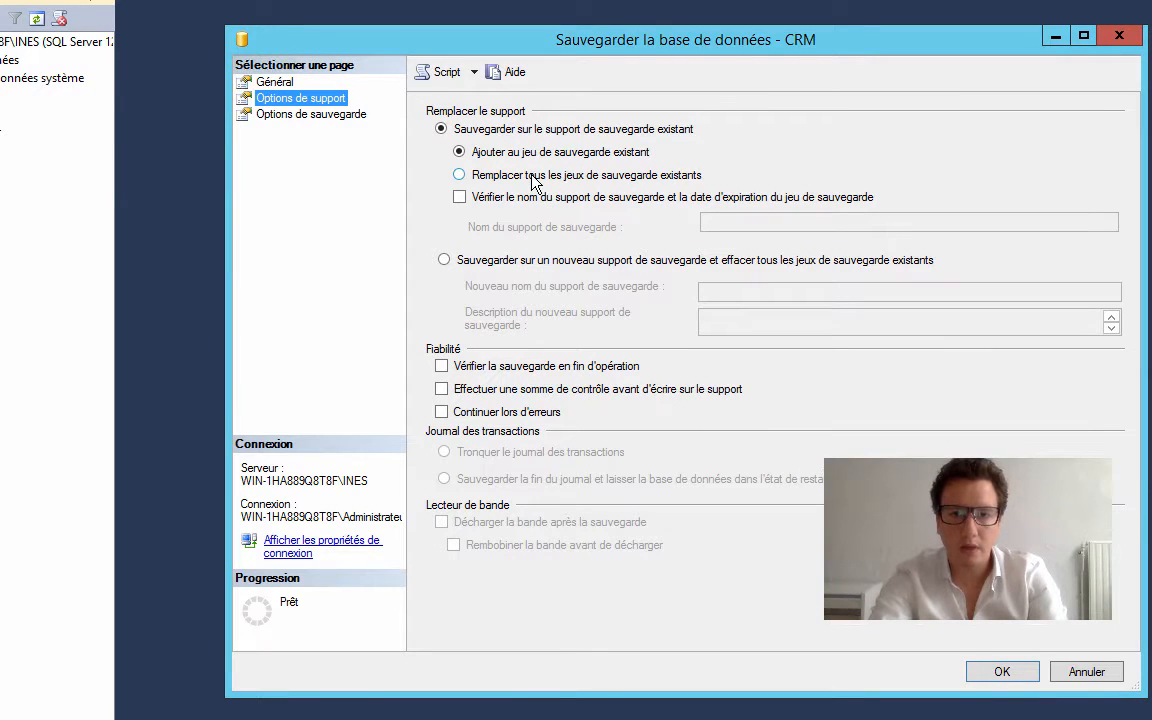
click(459, 176)
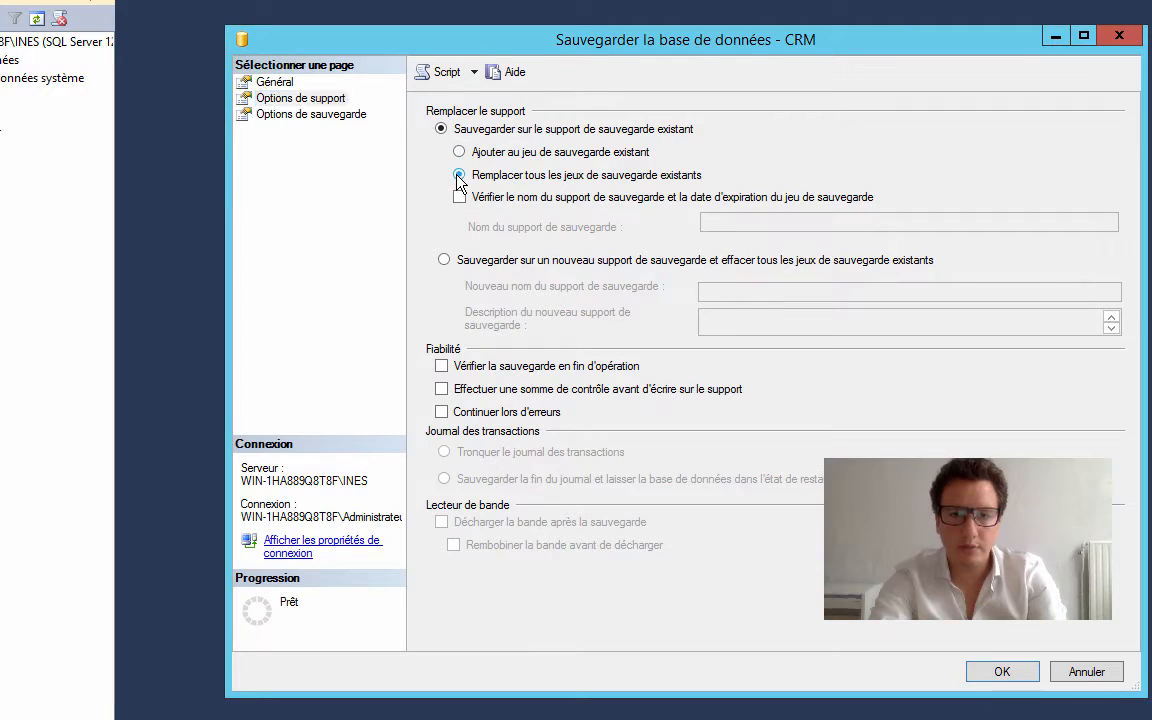
click(312, 116)
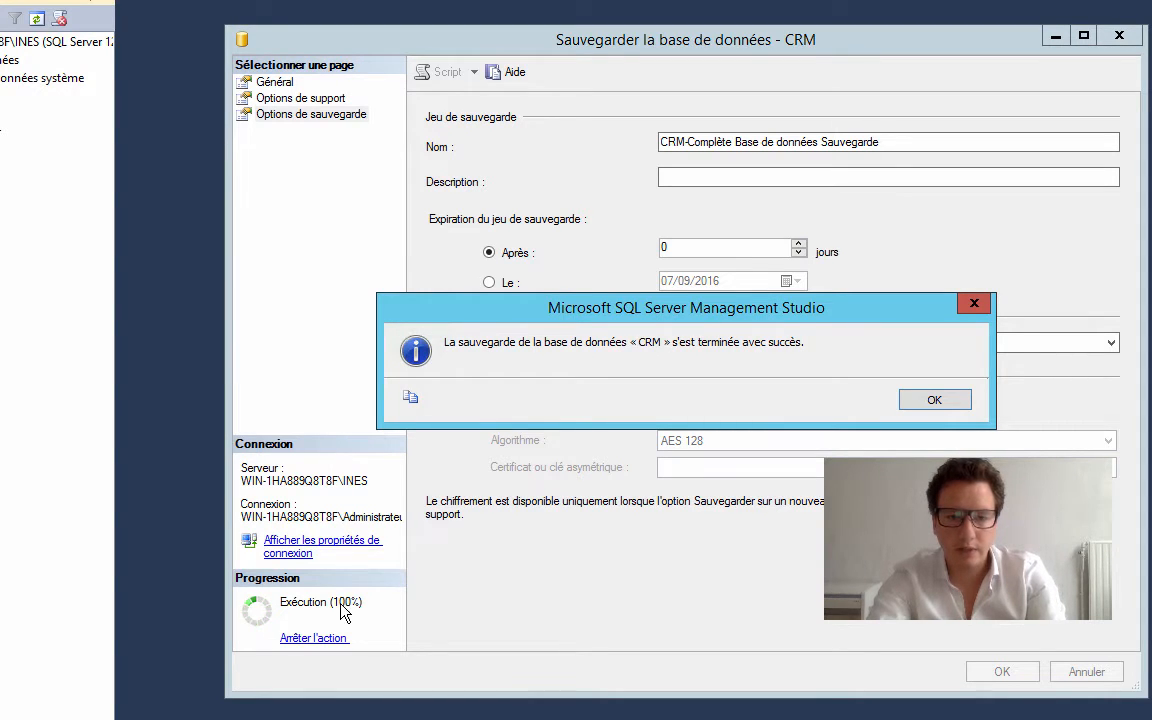
click(934, 400)
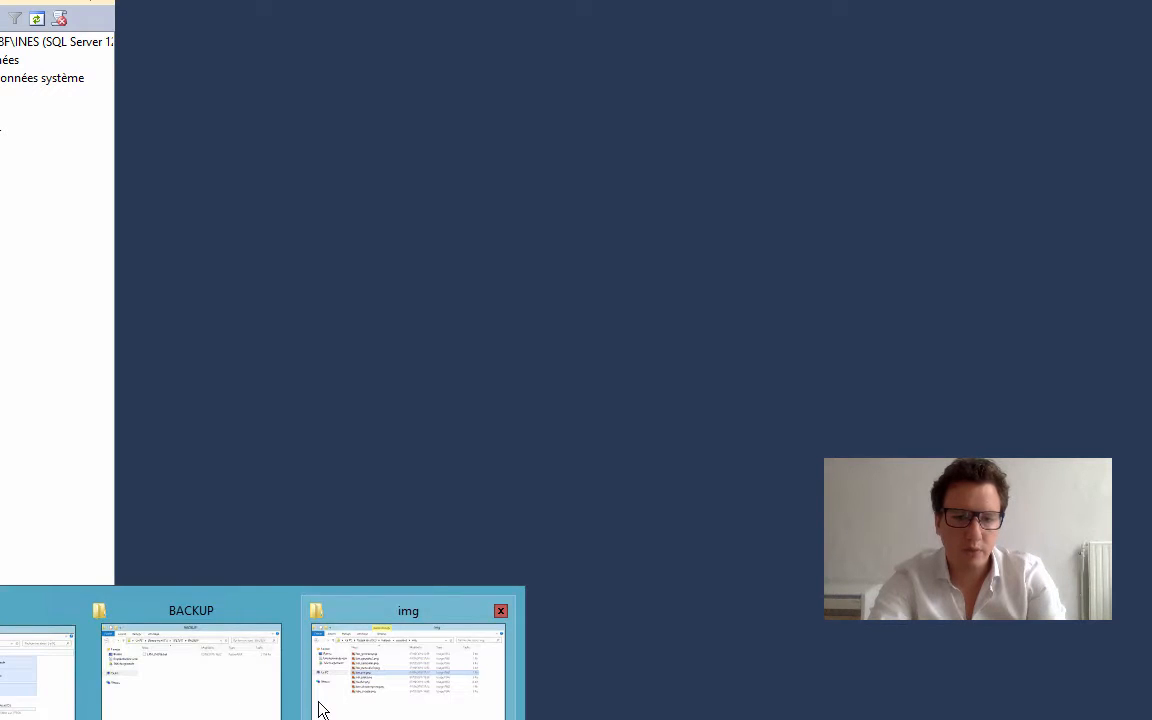
click(182, 702)
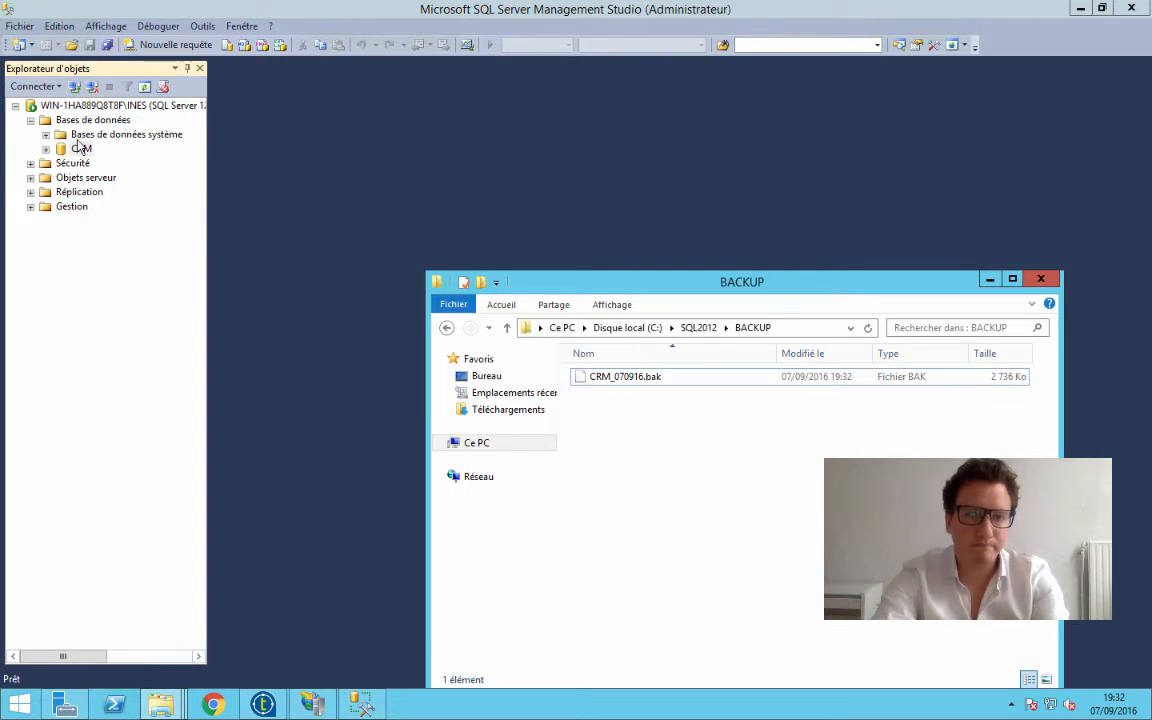
Return to SQL Server Management Studio, open the database restore for CRM and examine its source and restore plan
click(117, 155)
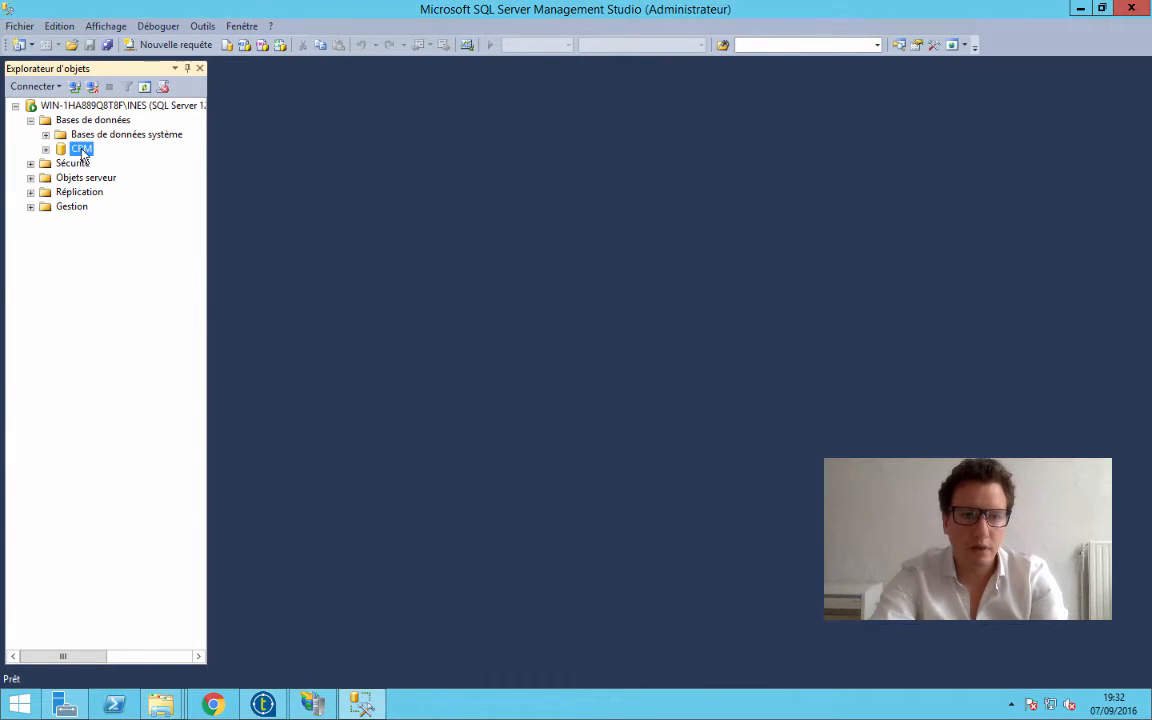
right_click(78, 149)
mouse_move(270, 224)
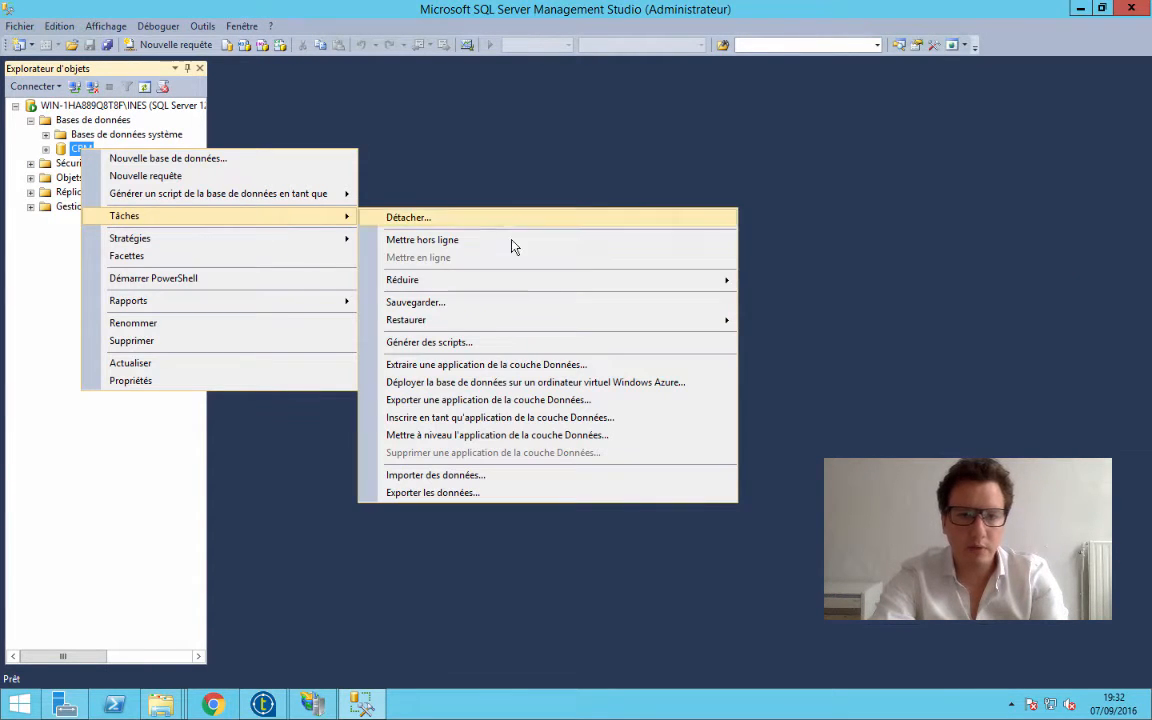
mouse_move(490, 322)
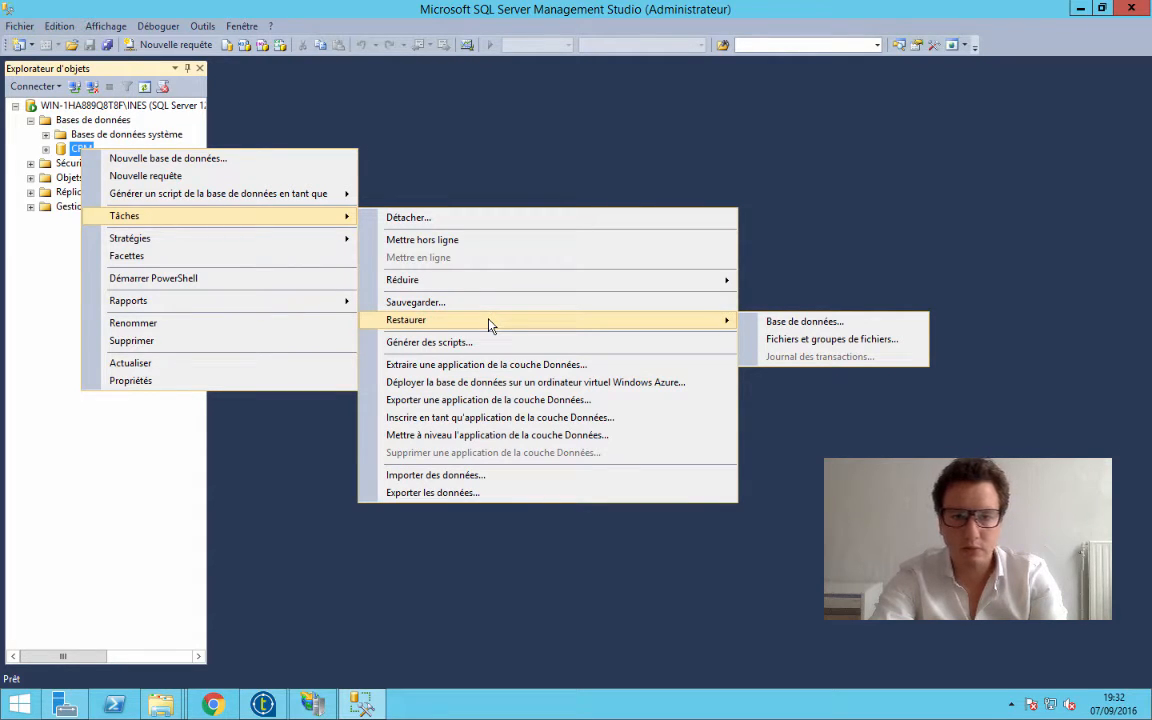
click(768, 323)
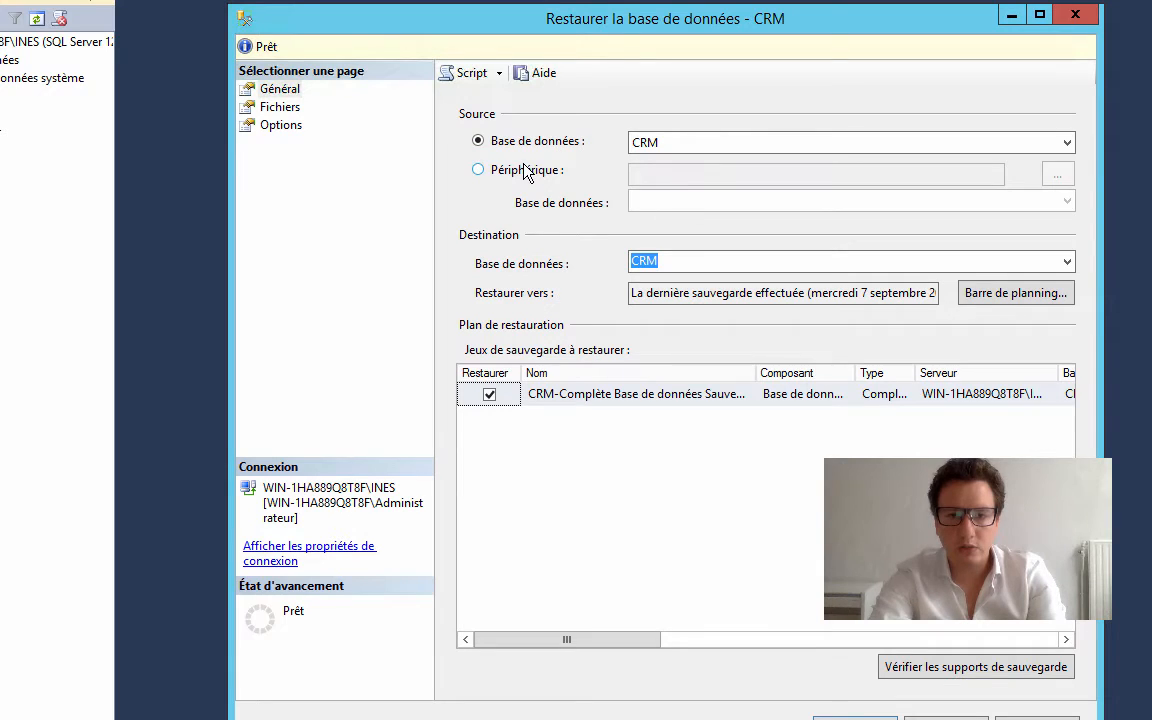
click(646, 146)
click(650, 148)
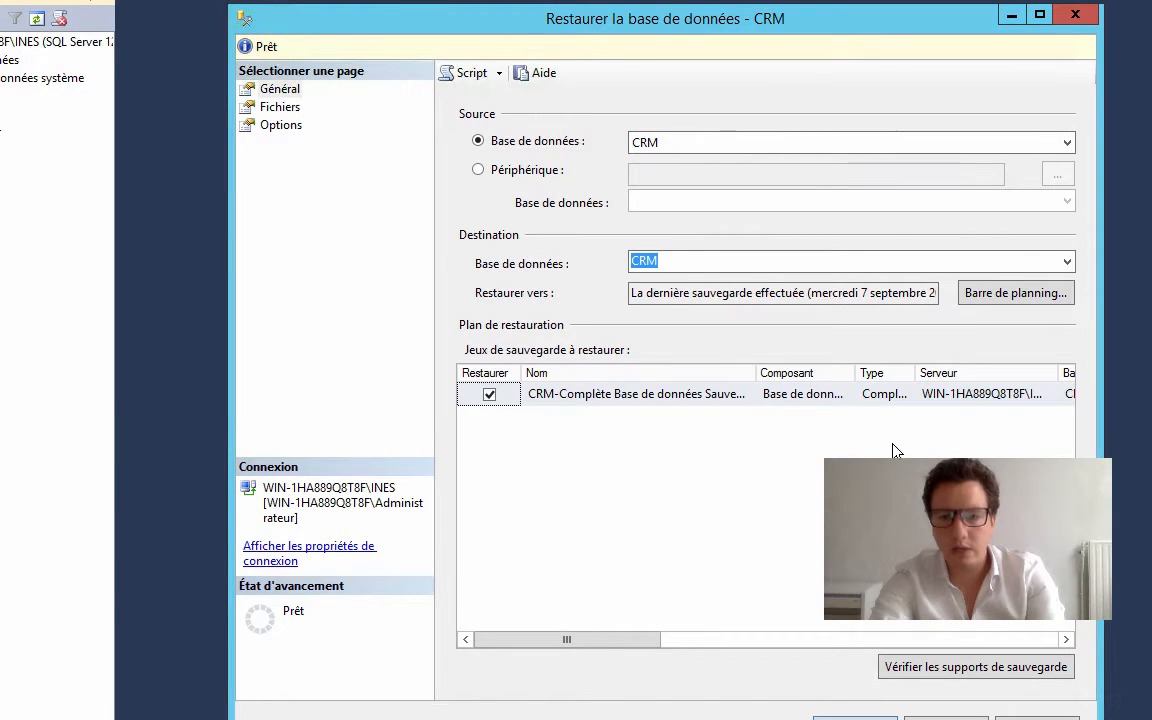
drag(585, 633, 504, 599)
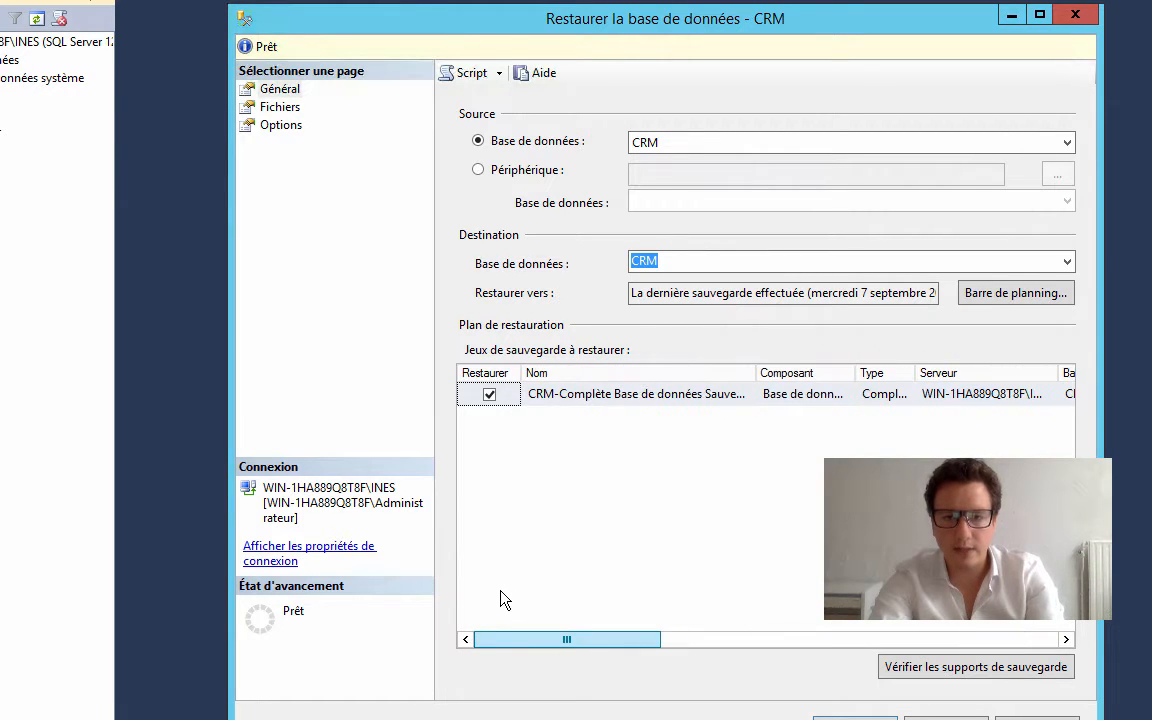
Set the restore source to the device file C:\SQL2012\BACKUP\CRM_070916.bak
click(478, 170)
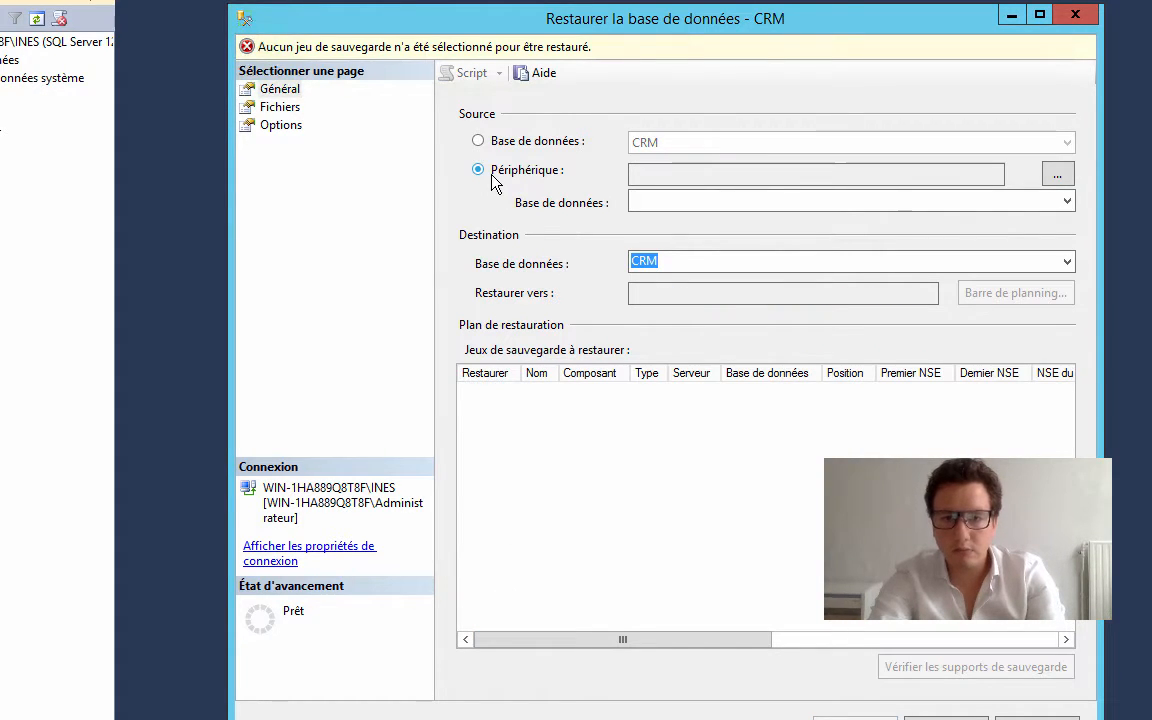
click(1056, 176)
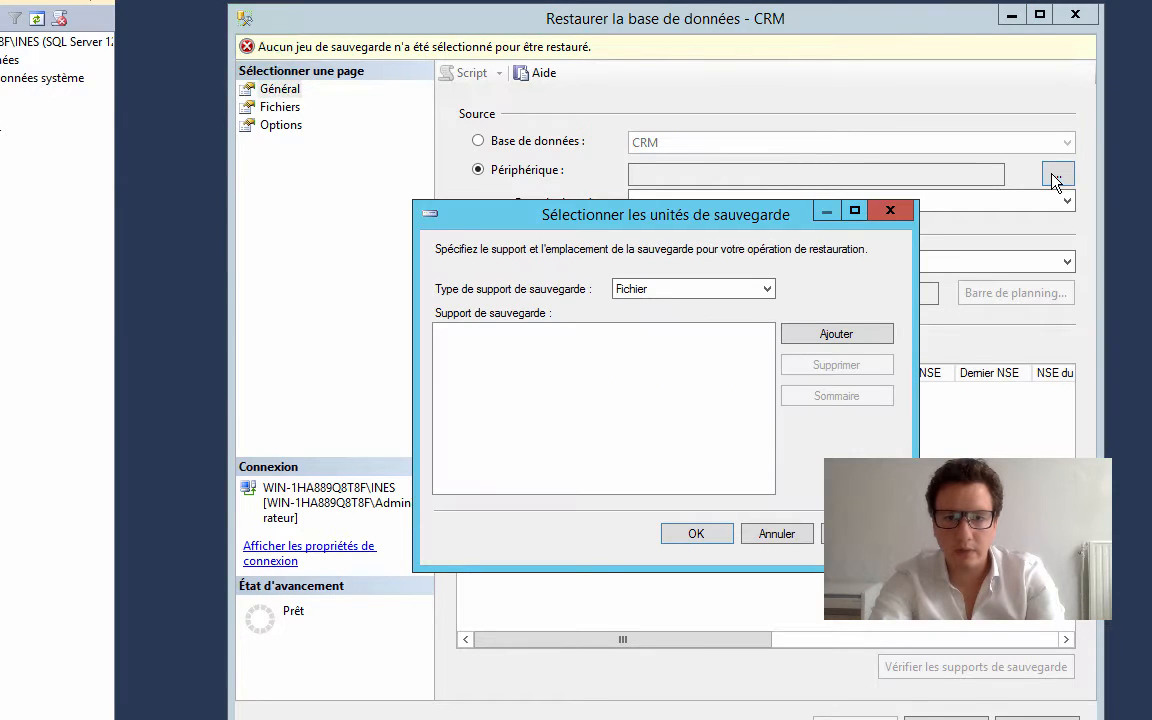
click(837, 335)
double_click(675, 228)
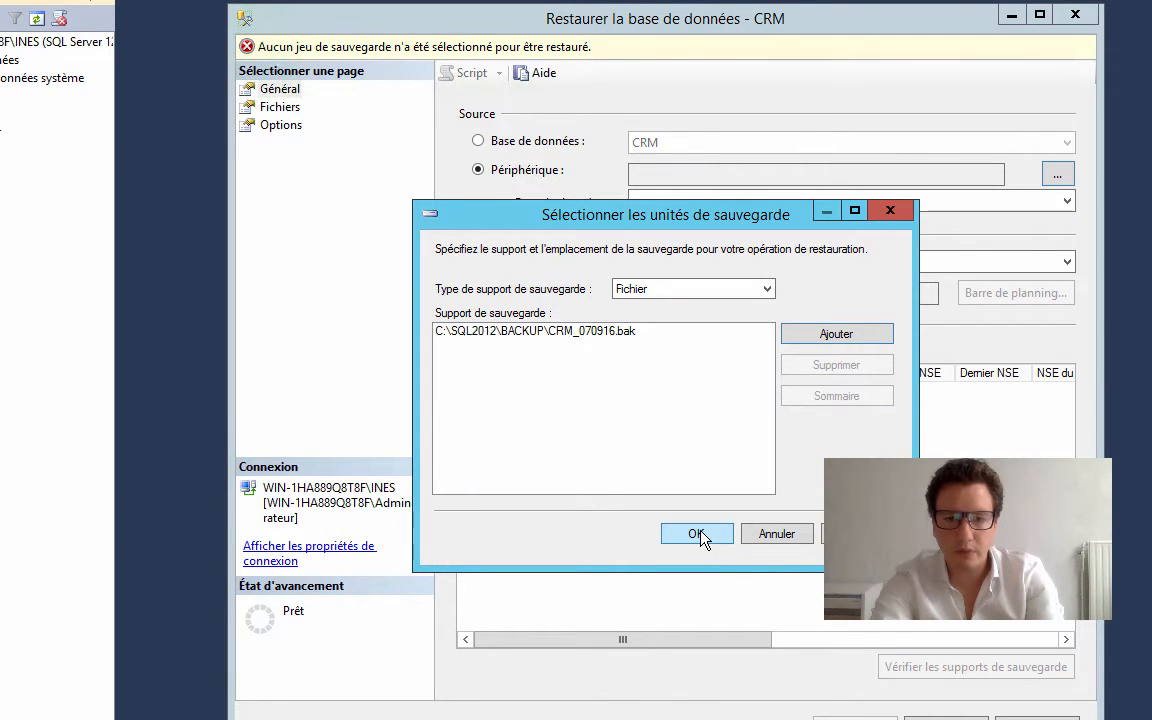
click(700, 534)
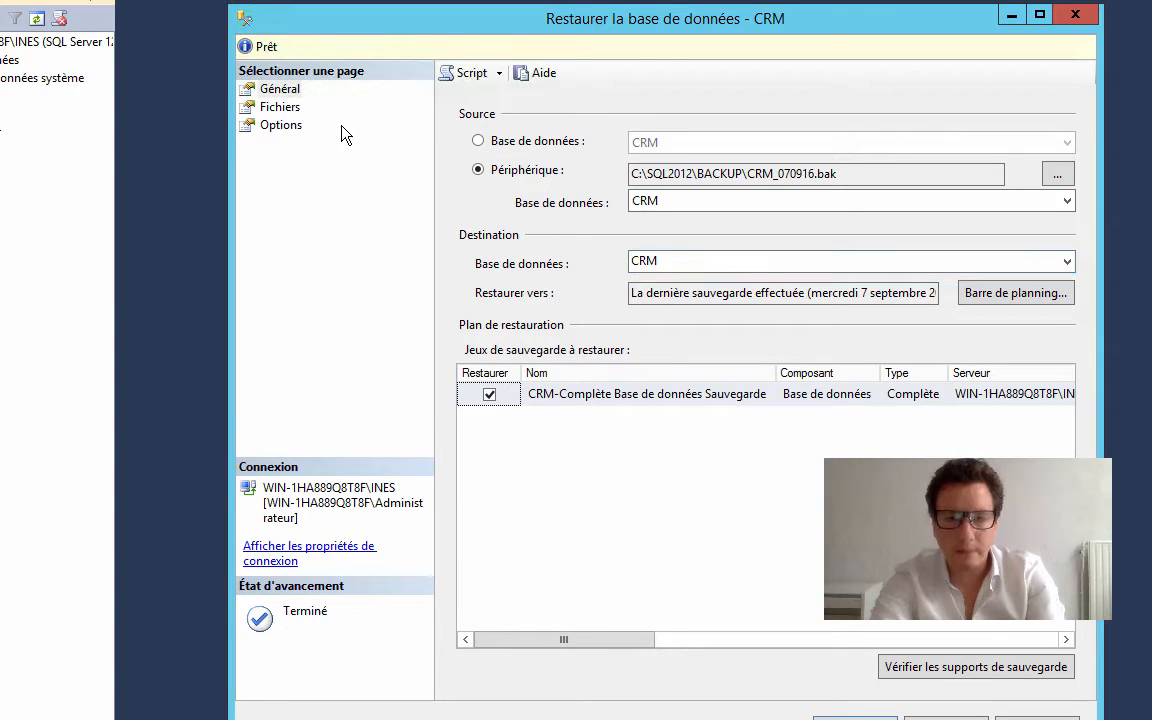
Review the CRM restore's data and log file locations and enable replacing the existing database (WITH REPLACE)
click(286, 108)
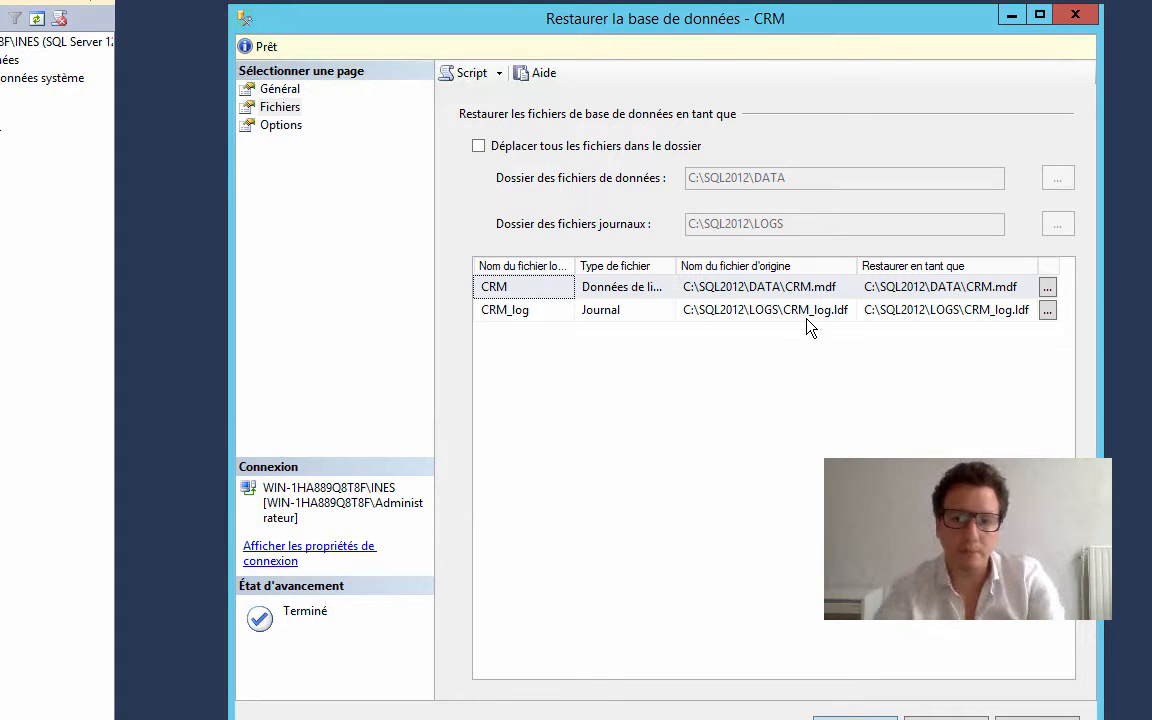
click(283, 154)
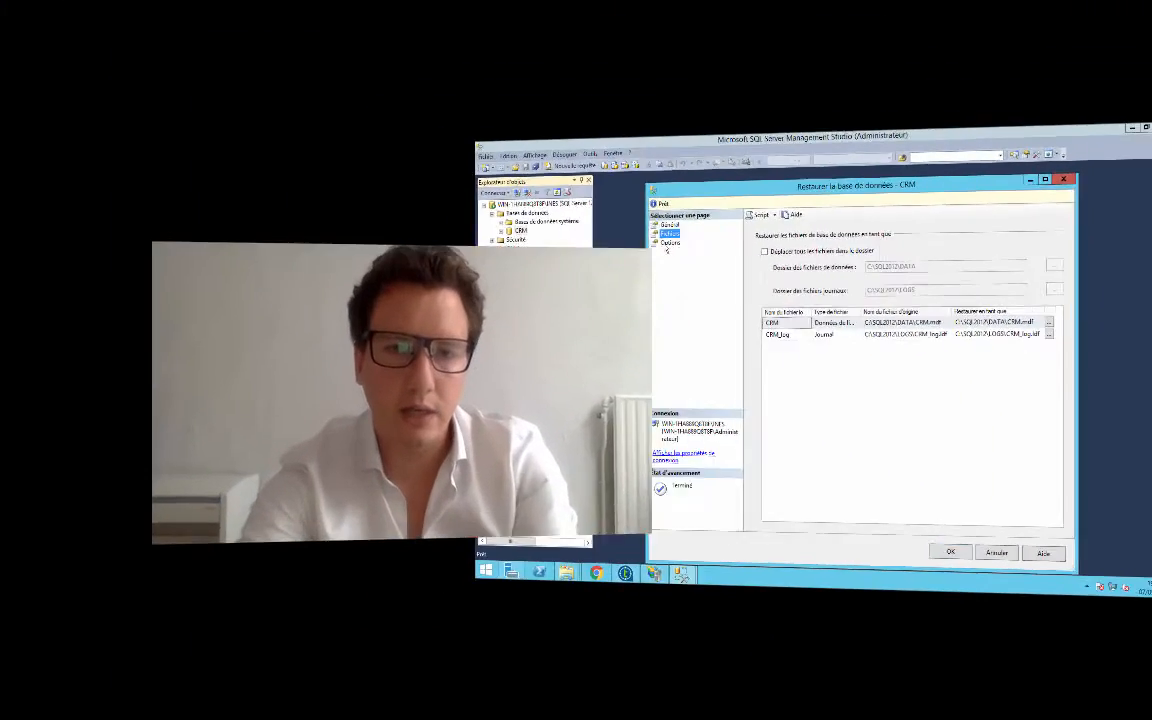
click(322, 139)
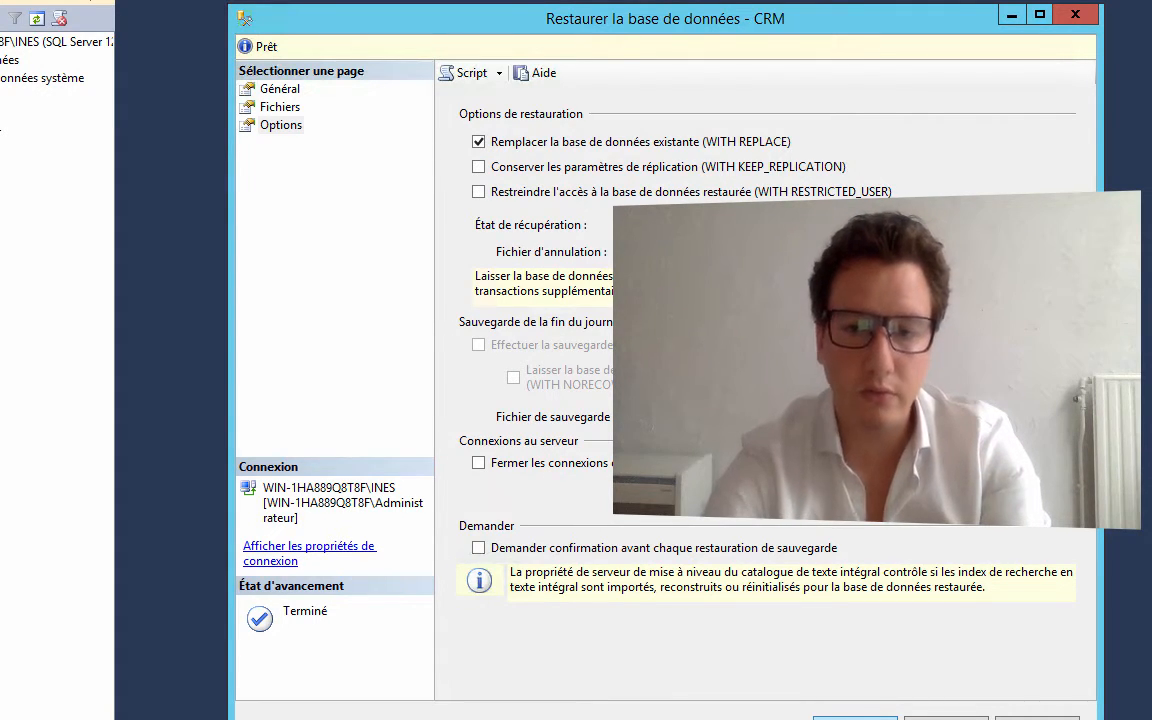
Close the open SQLQuery1.sql query and run the CRM restore
click(150, 2)
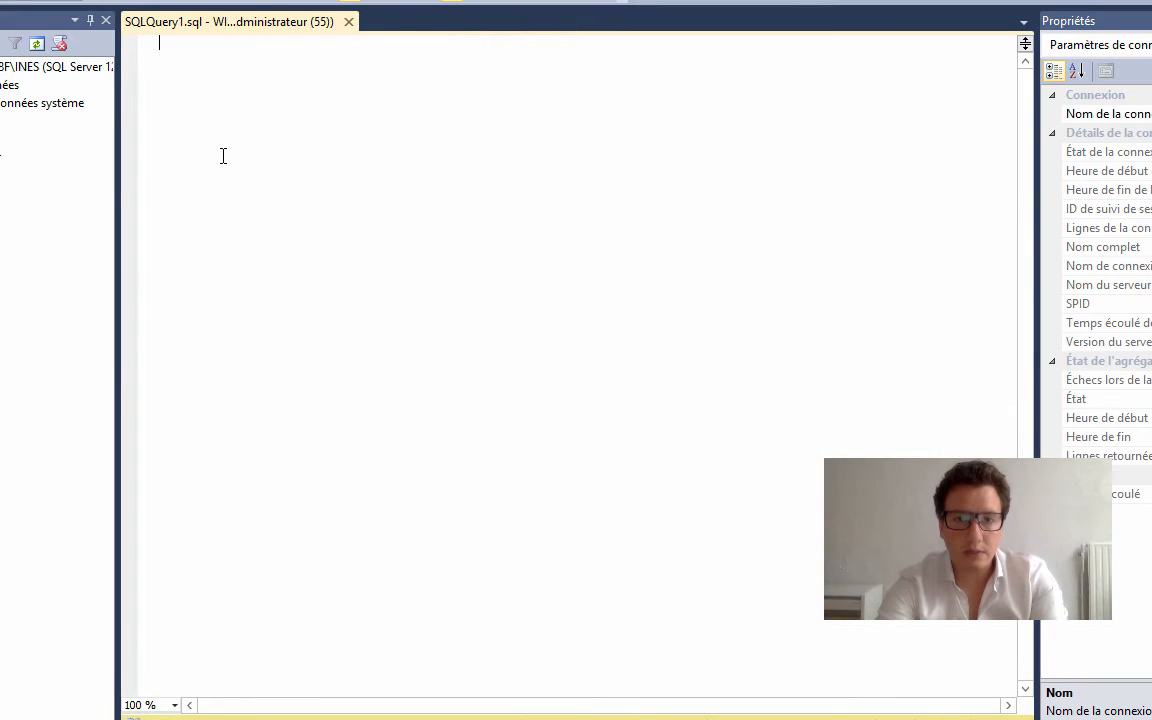
click(348, 21)
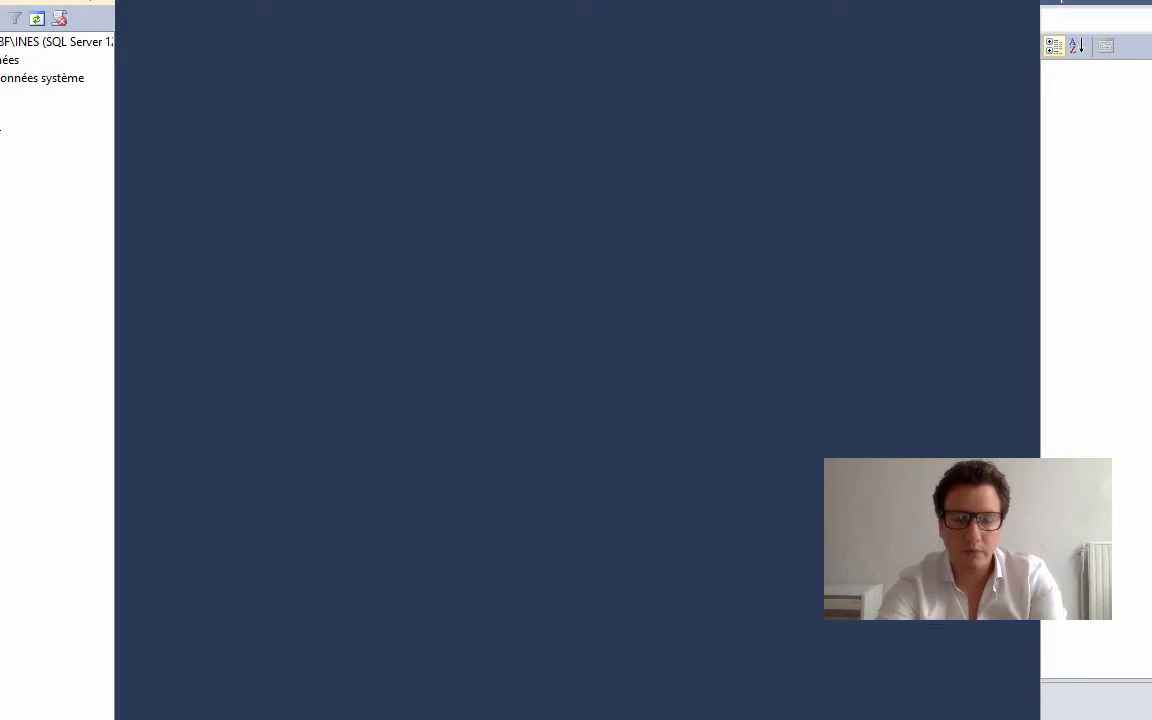
mouse_move(308, 719)
click(376, 624)
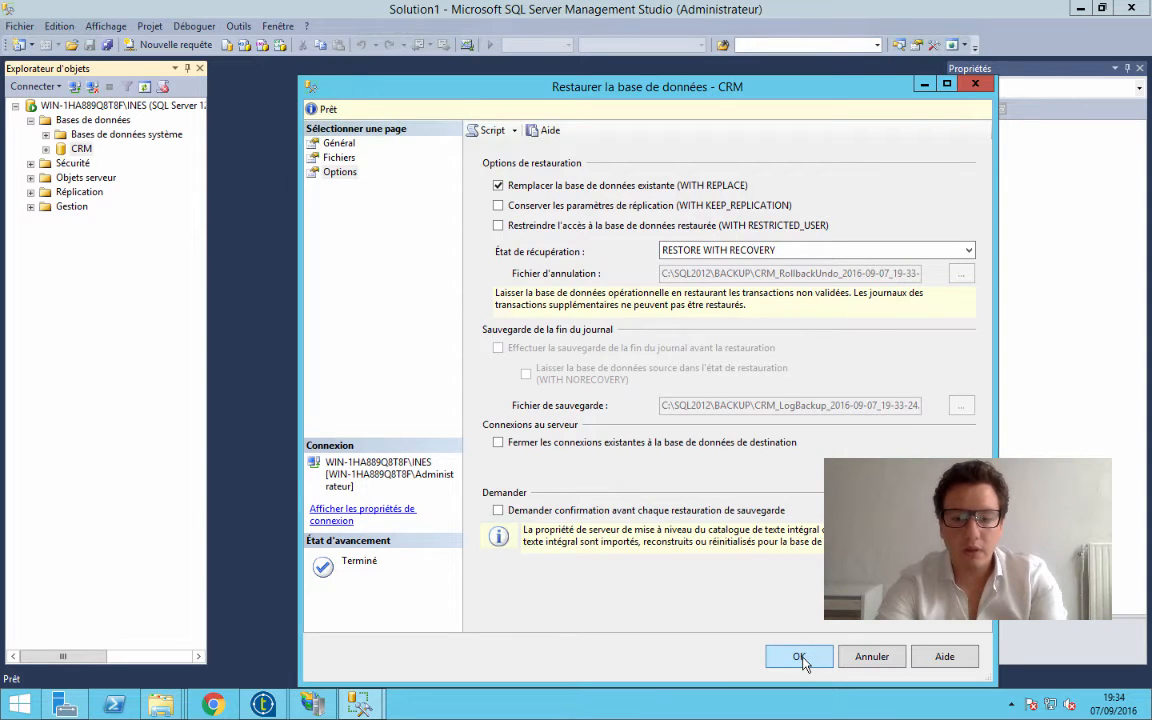
click(799, 657)
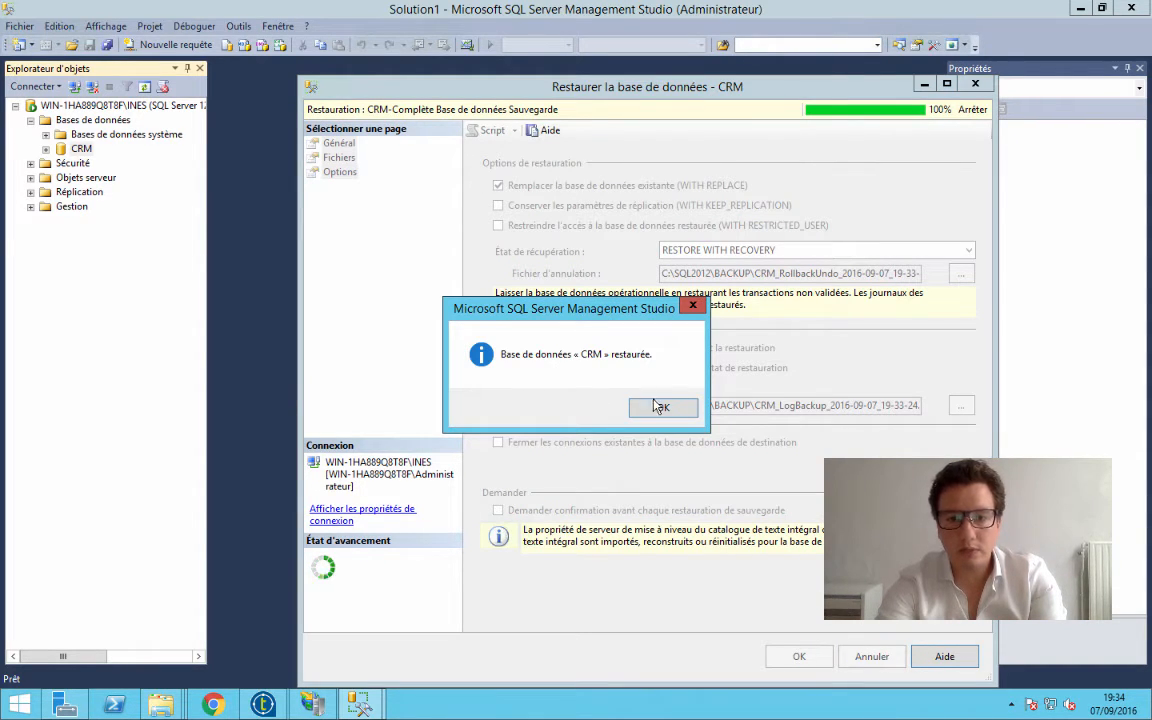
click(661, 409)
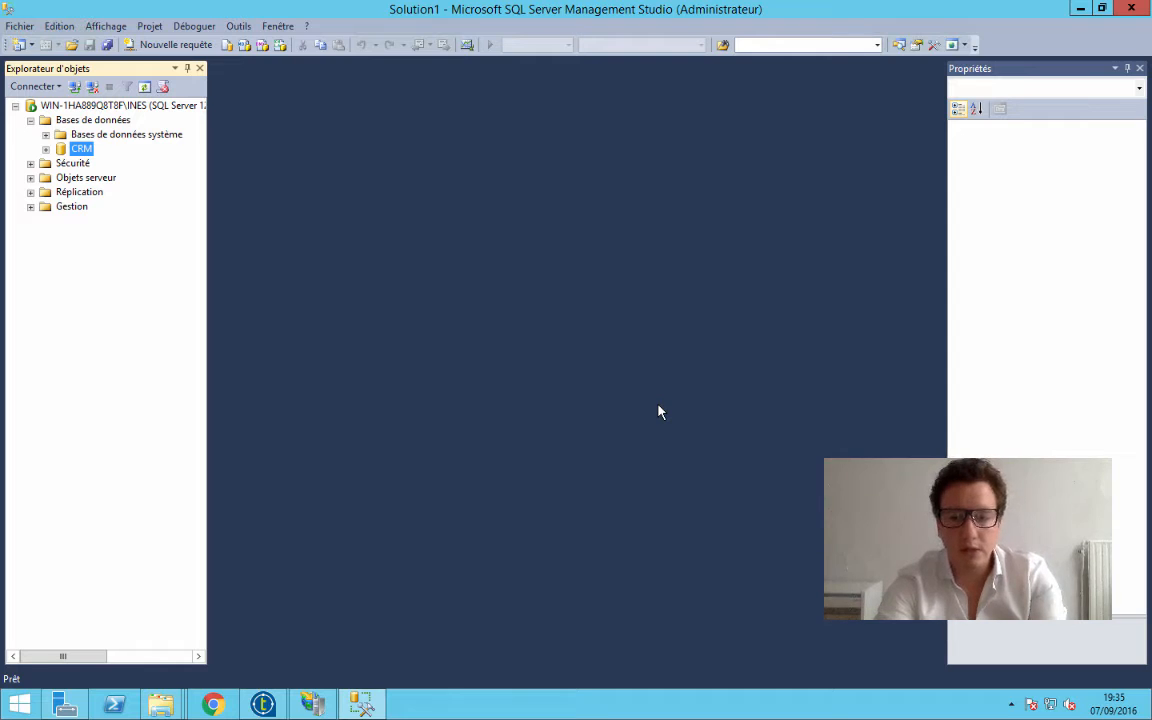
Expand the CRM database, then create a new database named CRM_old after reviewing its options
click(46, 149)
right_click(79, 121)
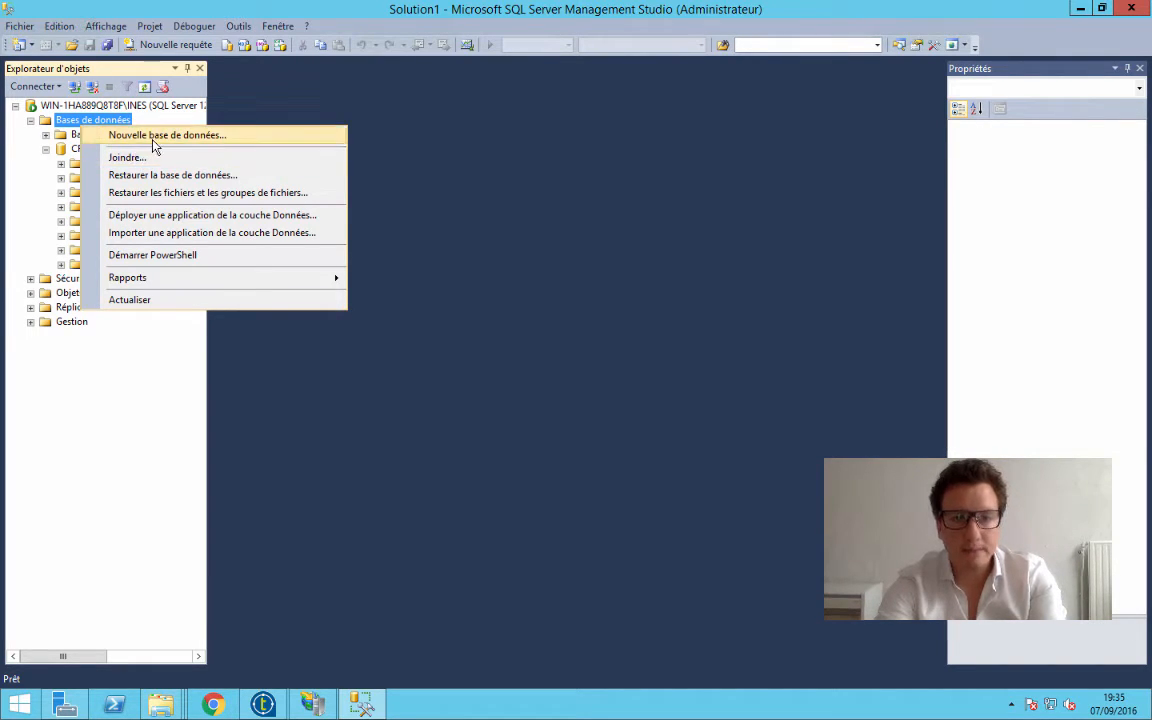
click(167, 138)
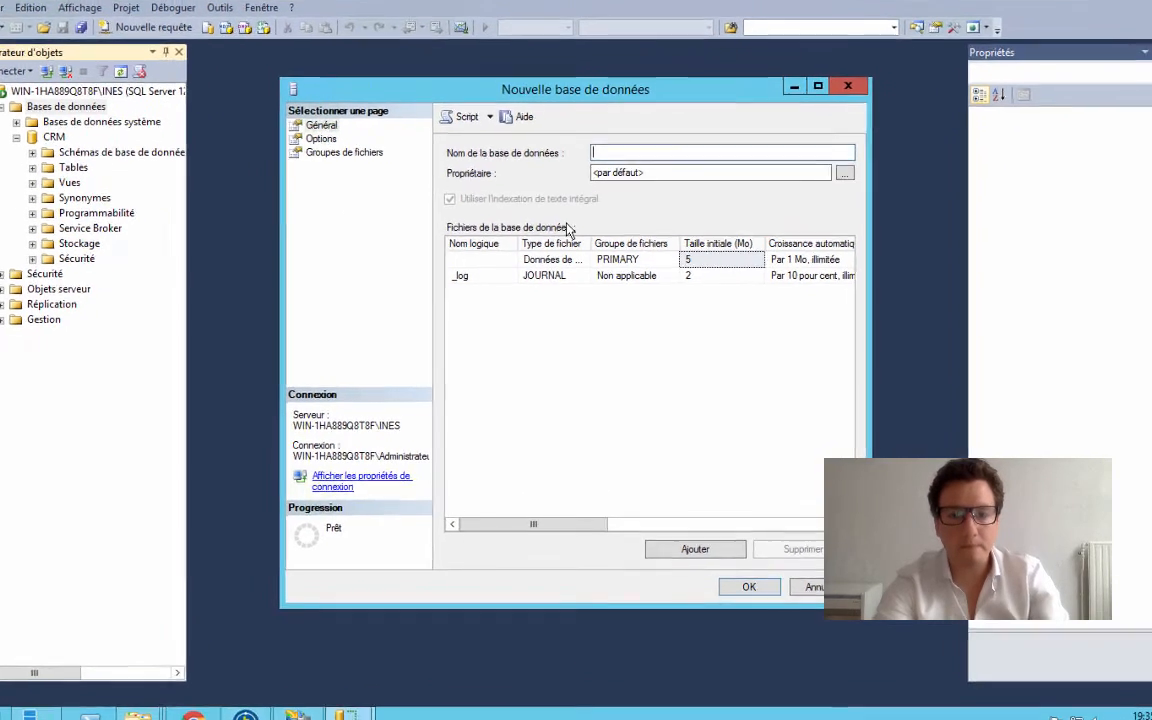
text(CRM)
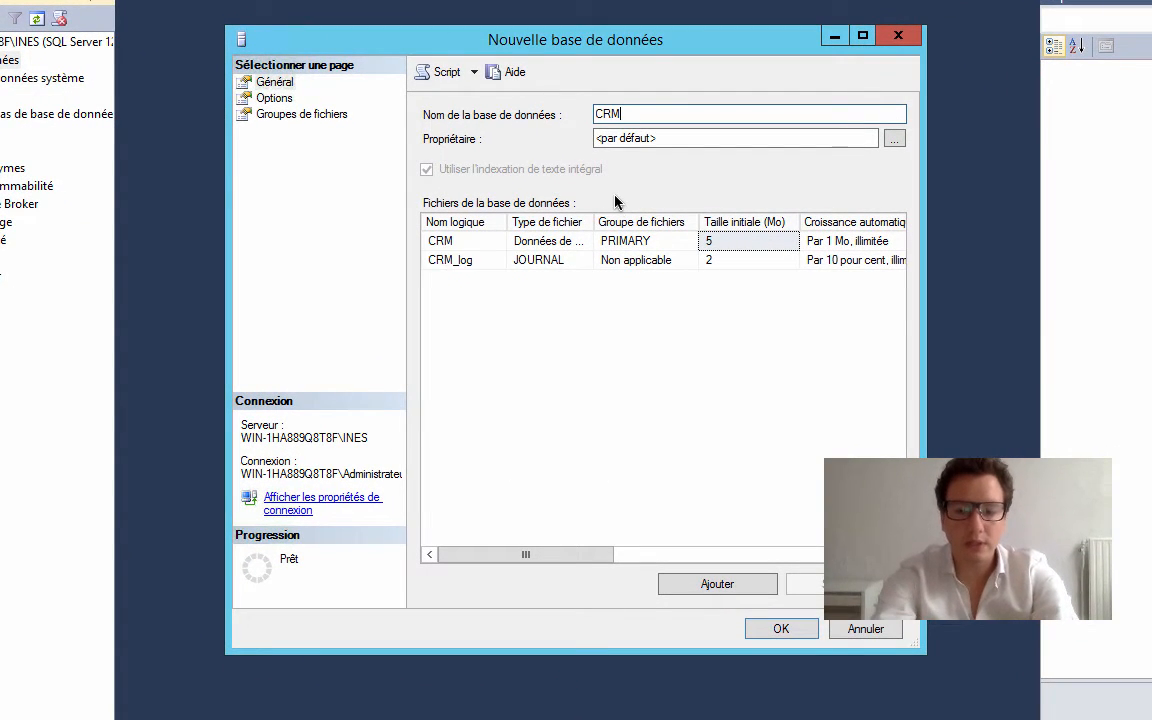
text(_old)
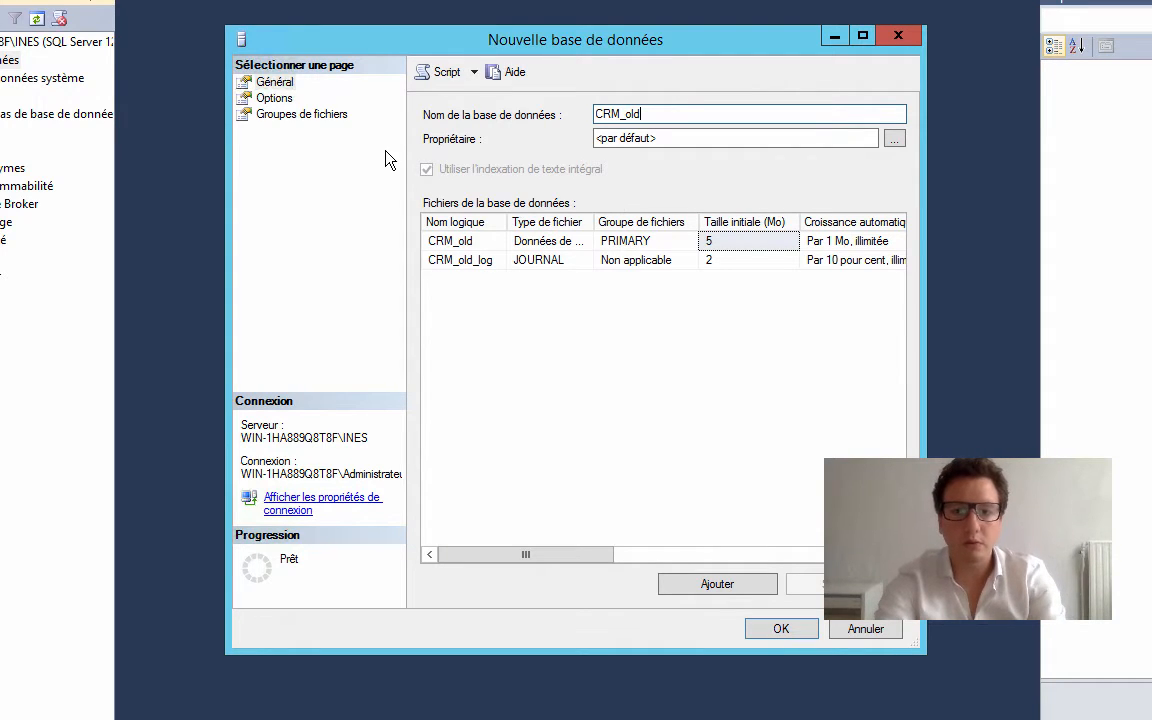
click(276, 99)
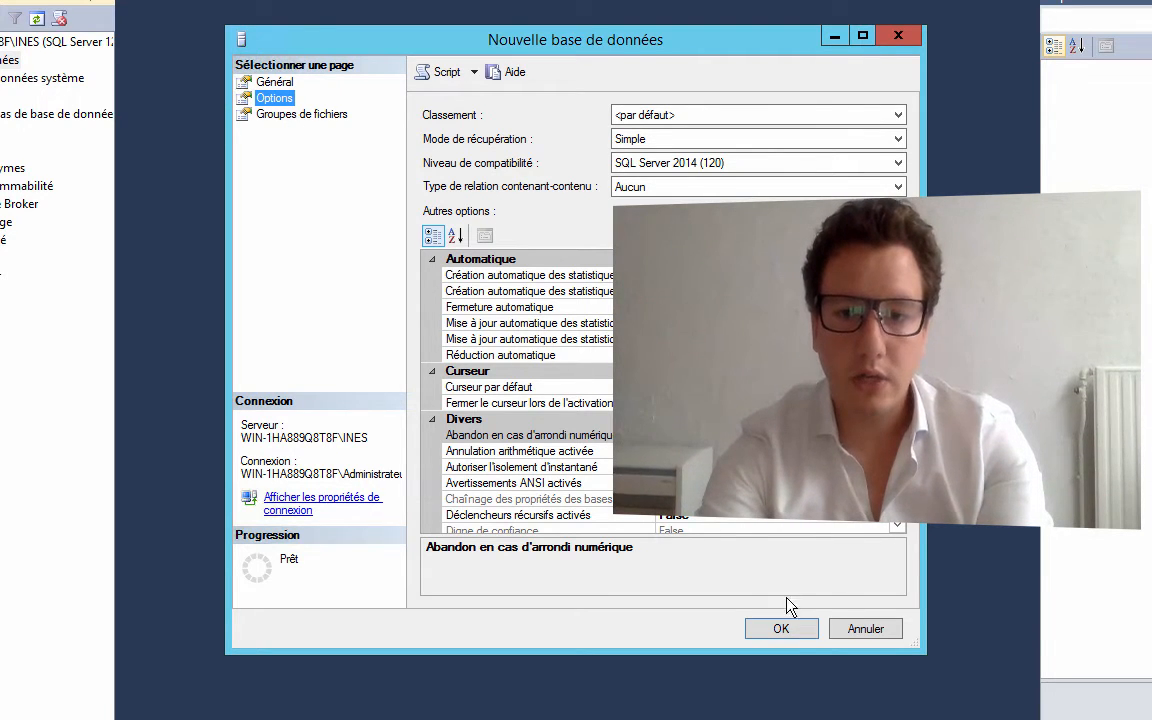
click(779, 628)
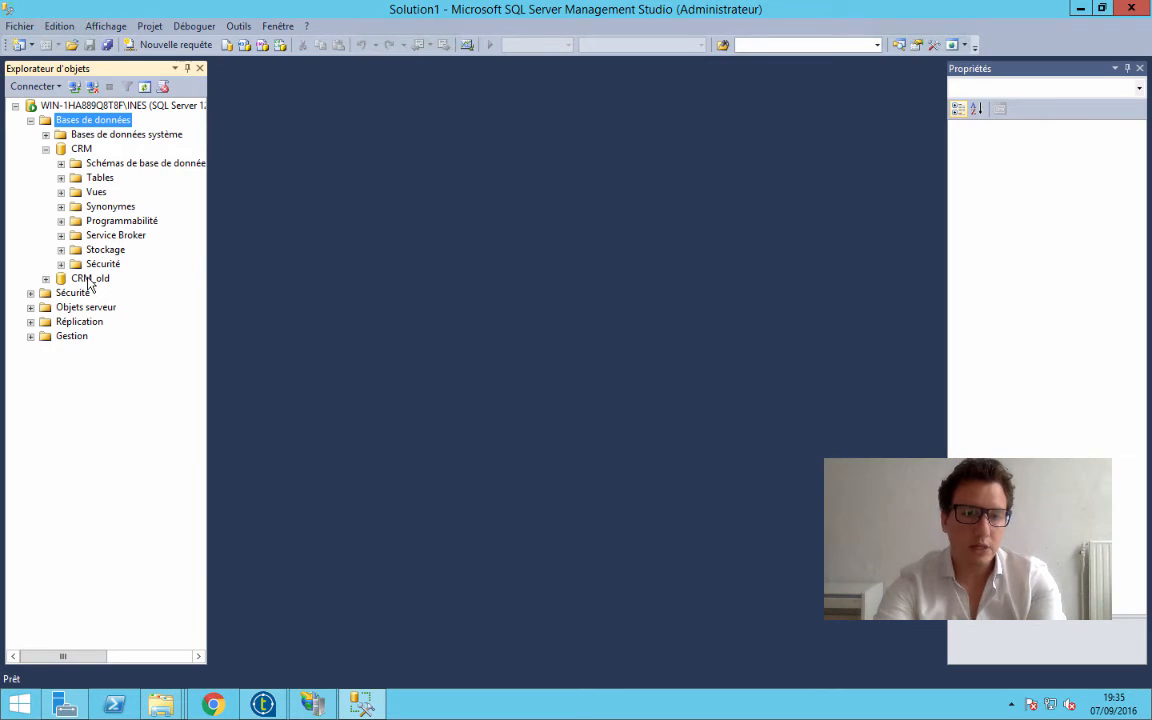
right_click(89, 280)
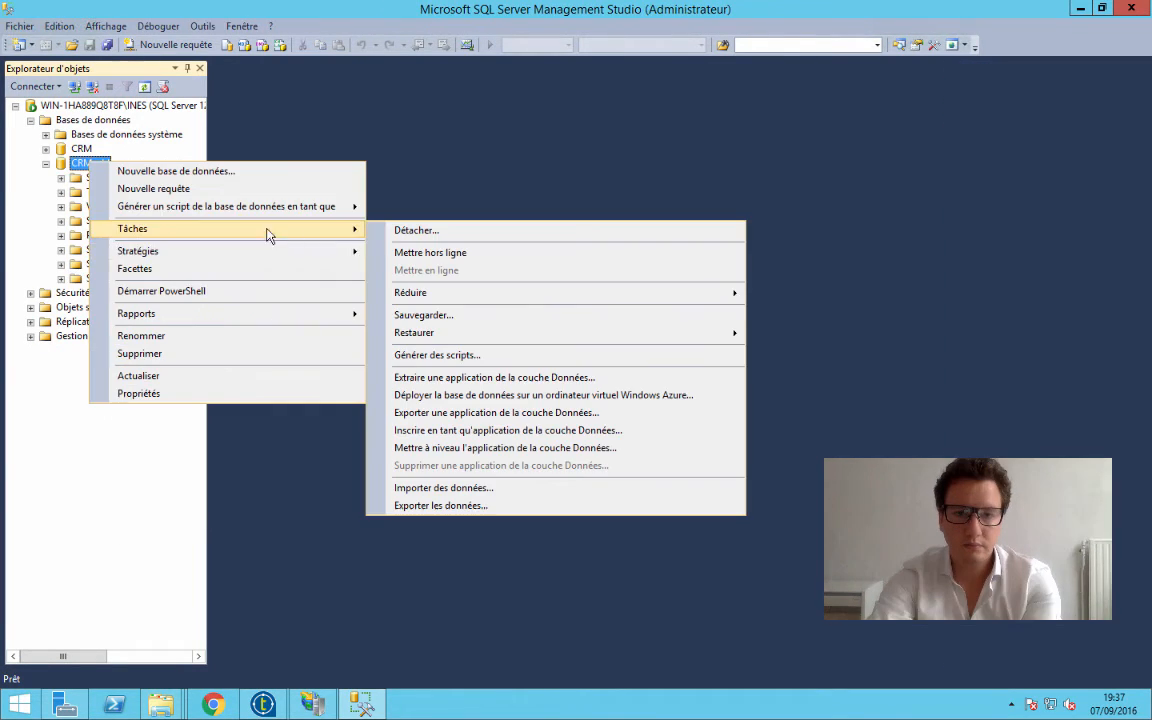
mouse_move(625, 338)
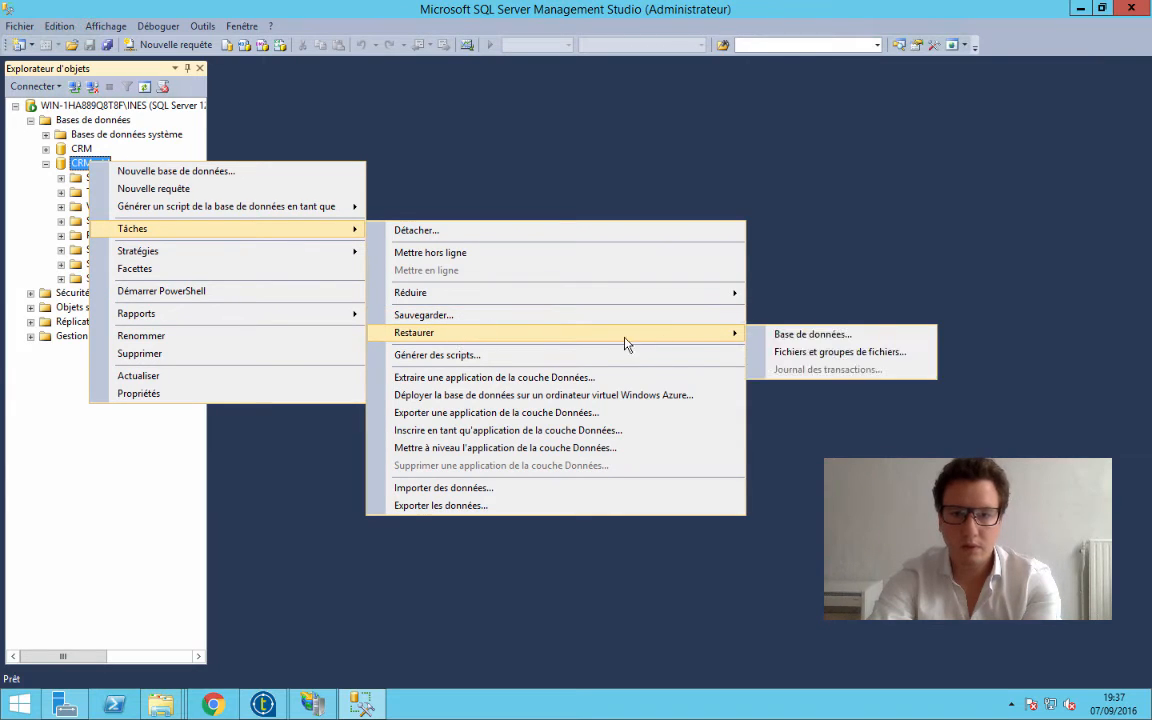
click(762, 334)
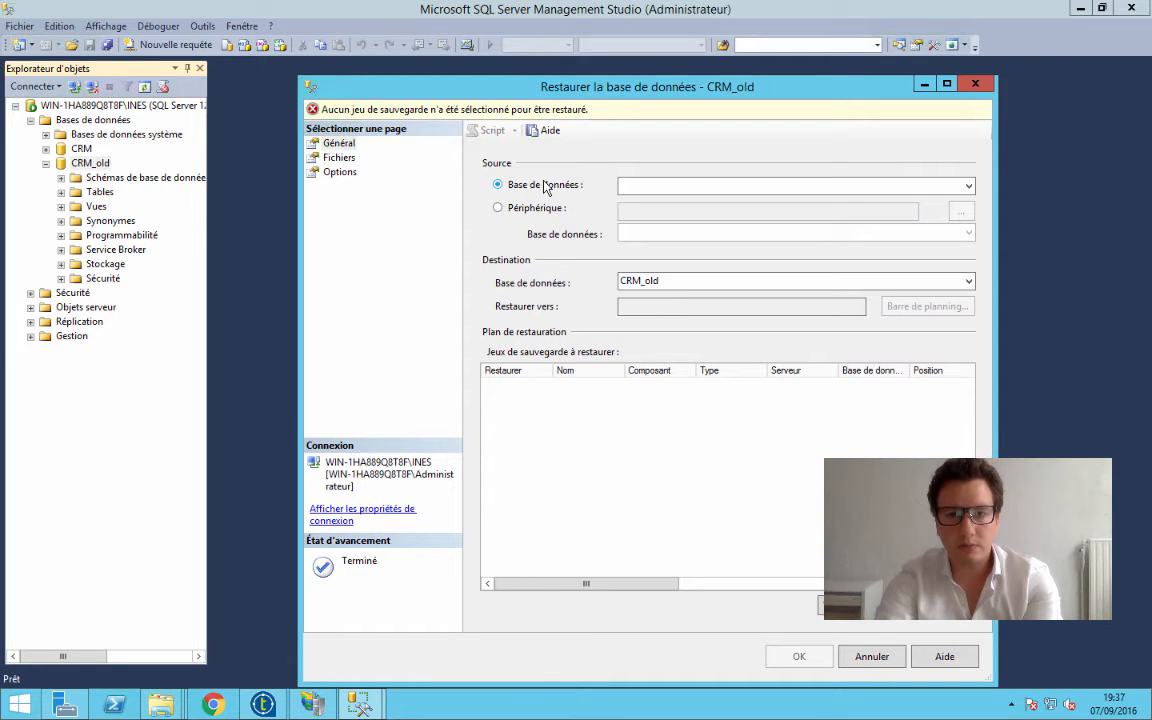
click(975, 83)
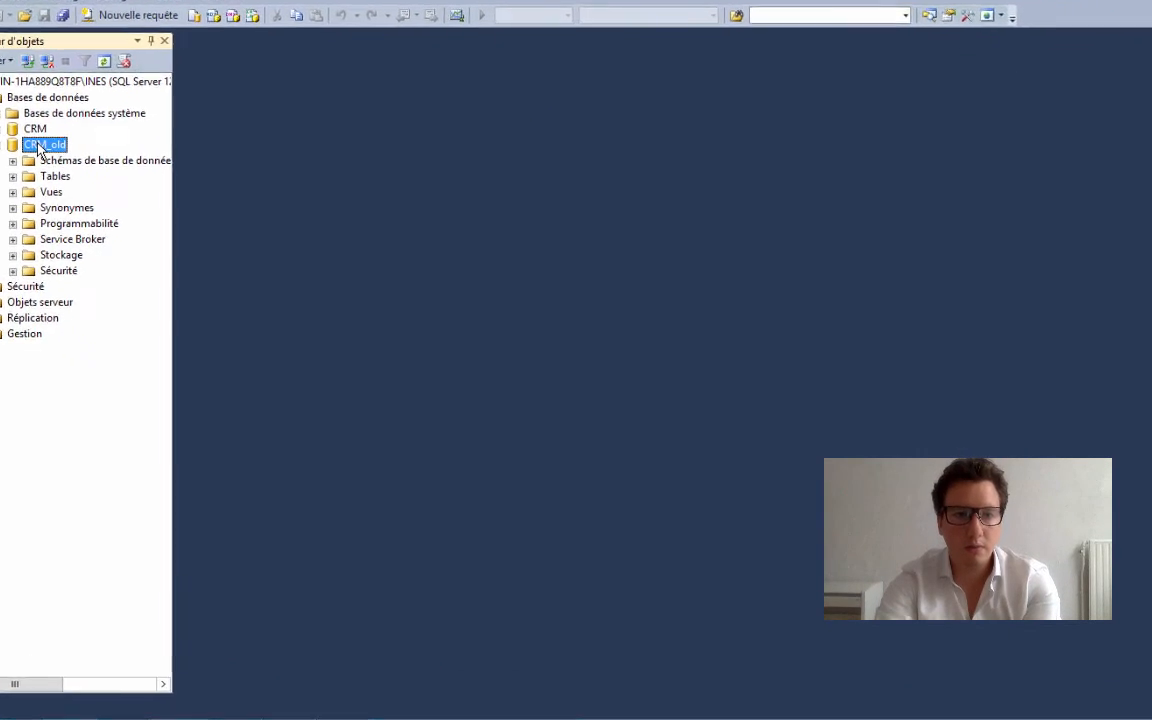
Make a full backup of CRM_old to the disk file C:\SQL2012\BACKUP\CRM_old.bak
right_click(88, 162)
mouse_move(147, 200)
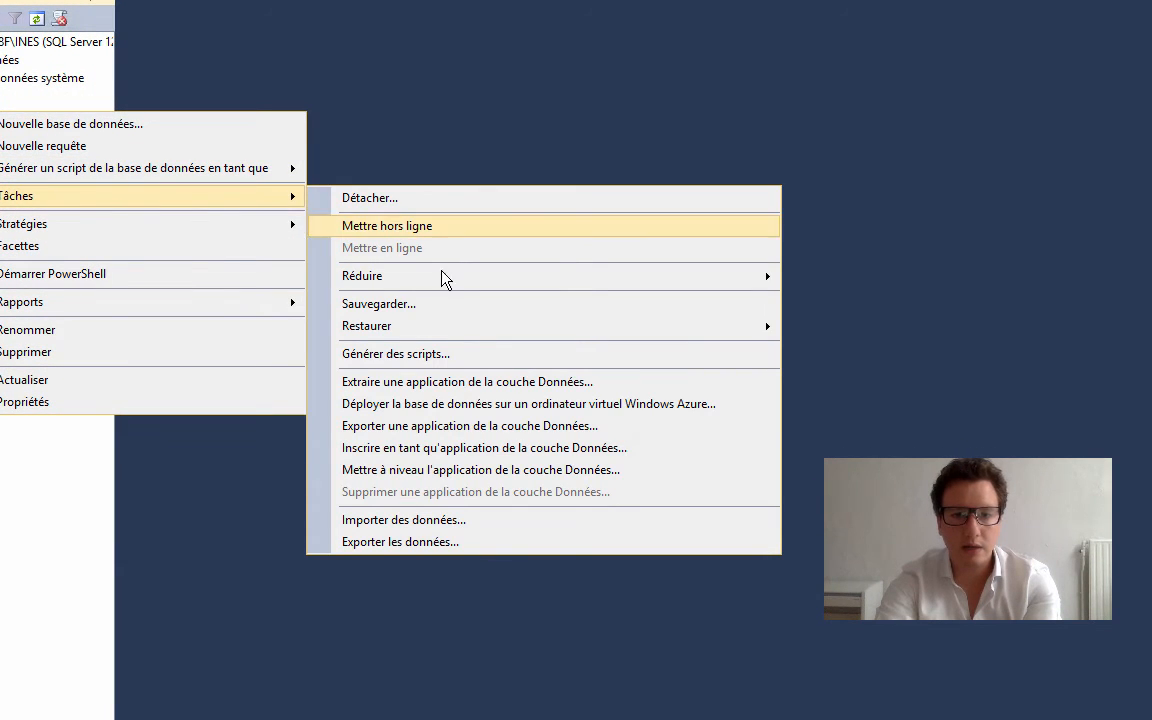
click(423, 305)
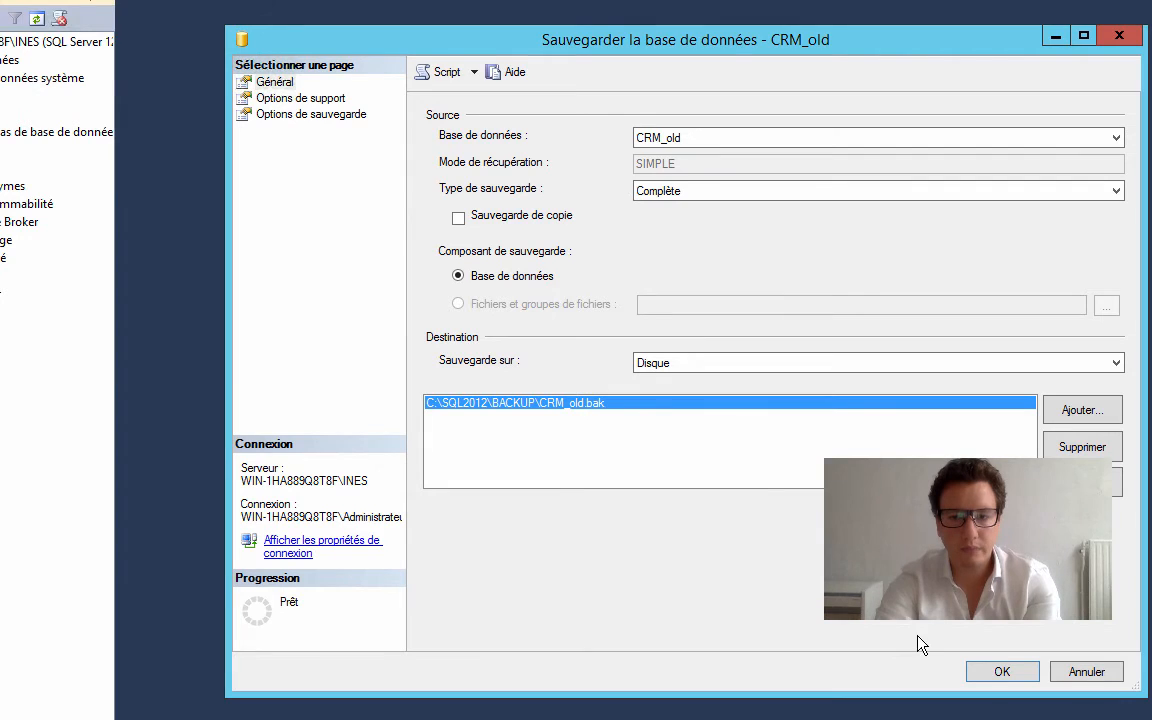
click(1003, 674)
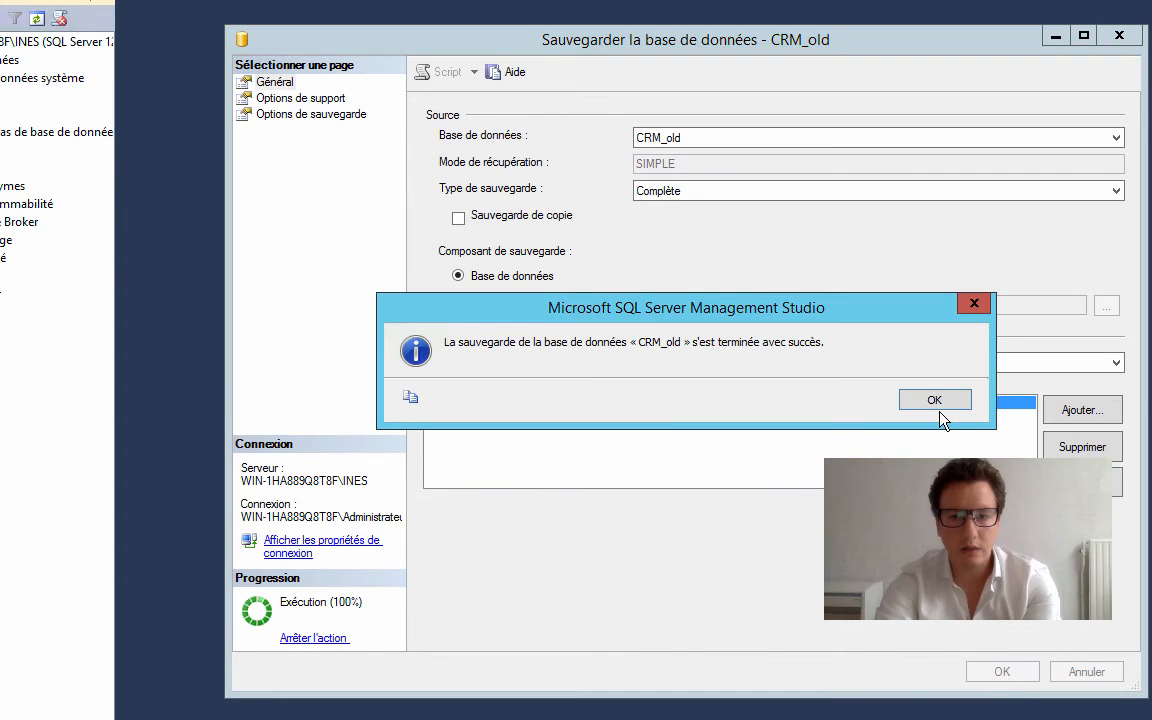
click(938, 405)
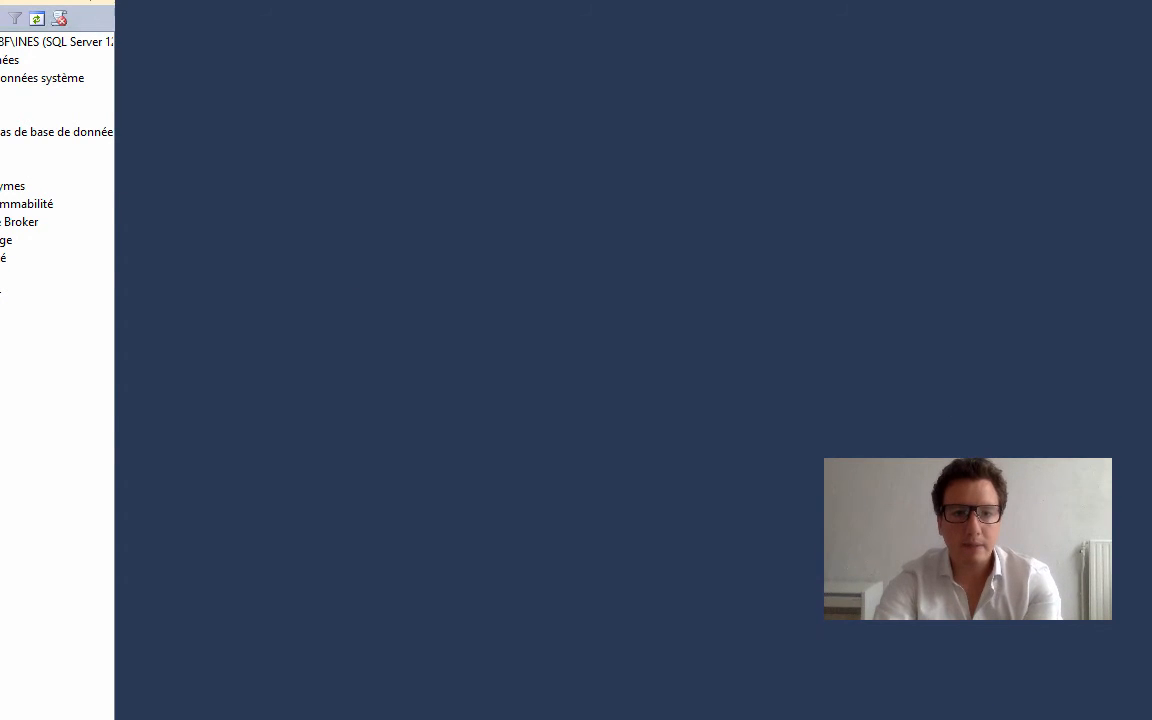
right_click(0, 114)
mouse_move(208, 198)
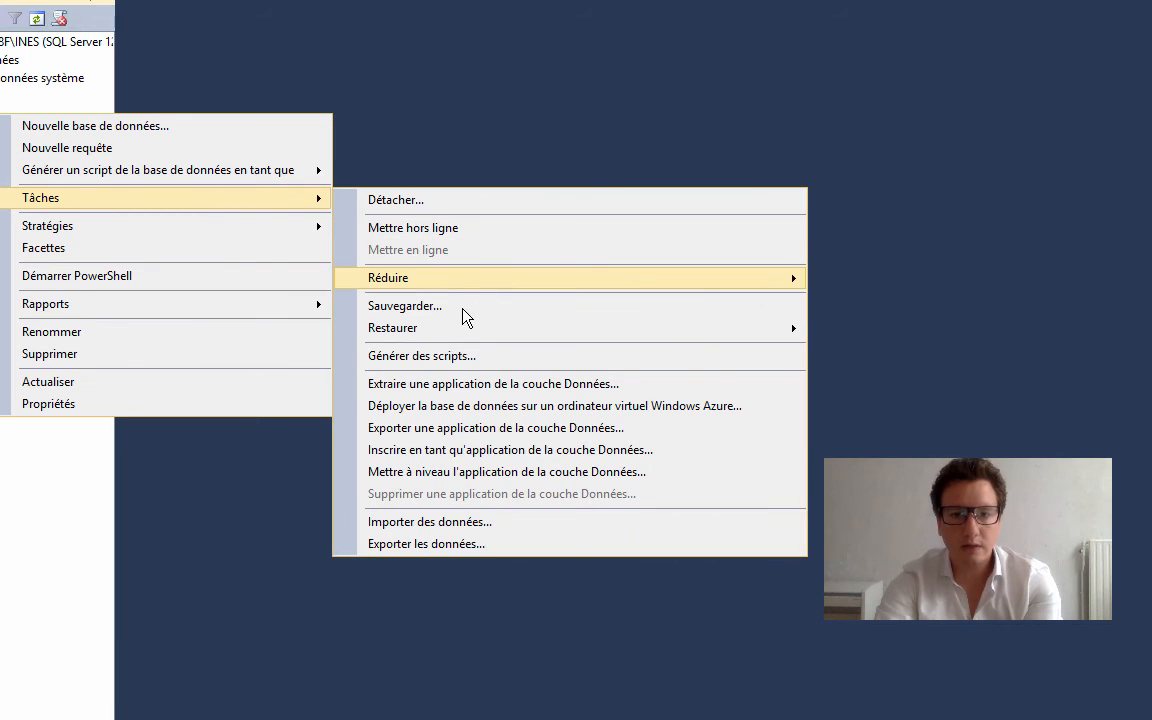
mouse_move(468, 327)
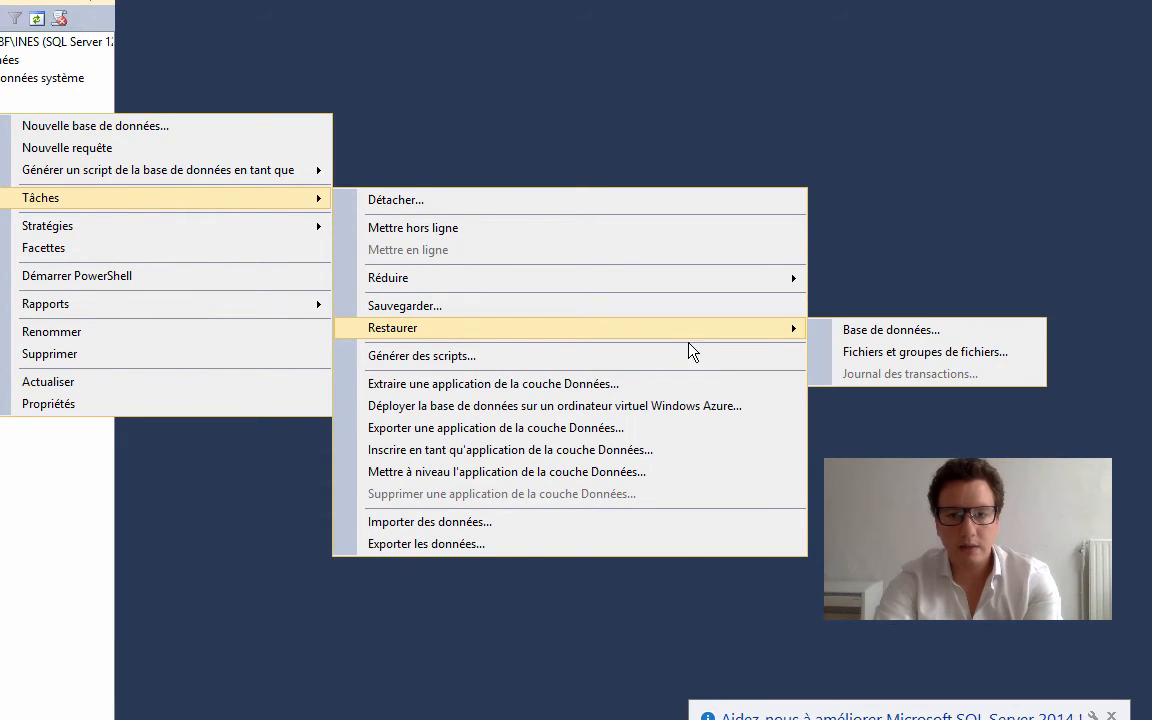
click(845, 335)
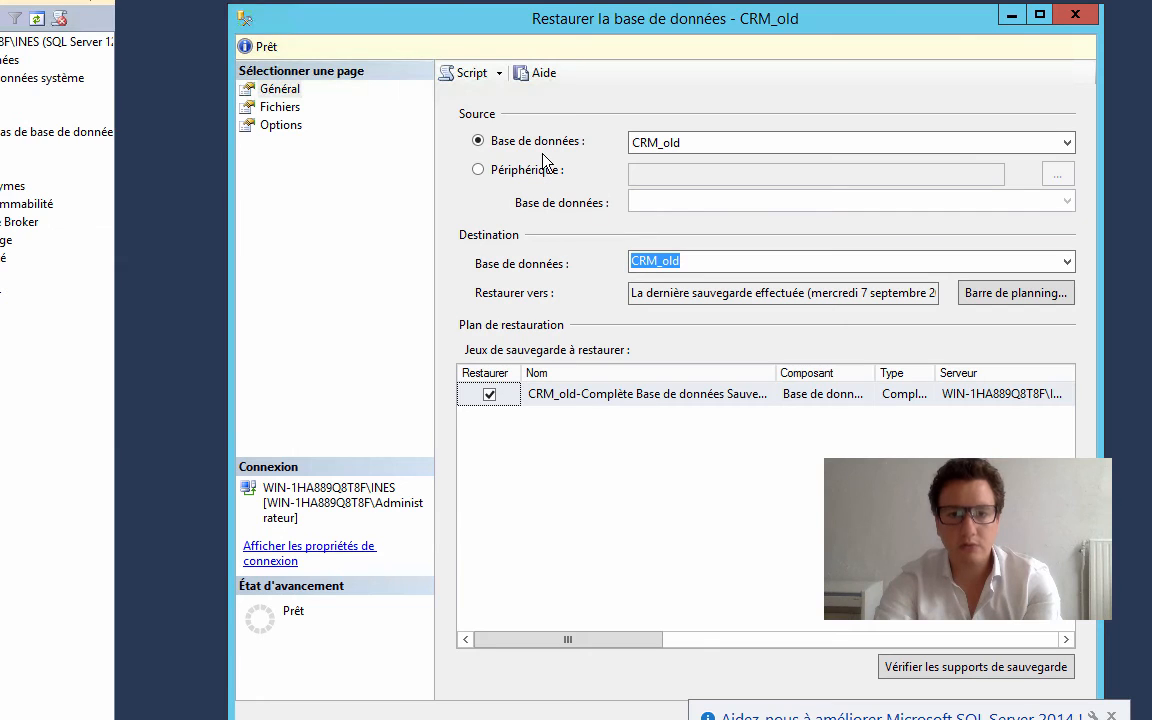
click(507, 172)
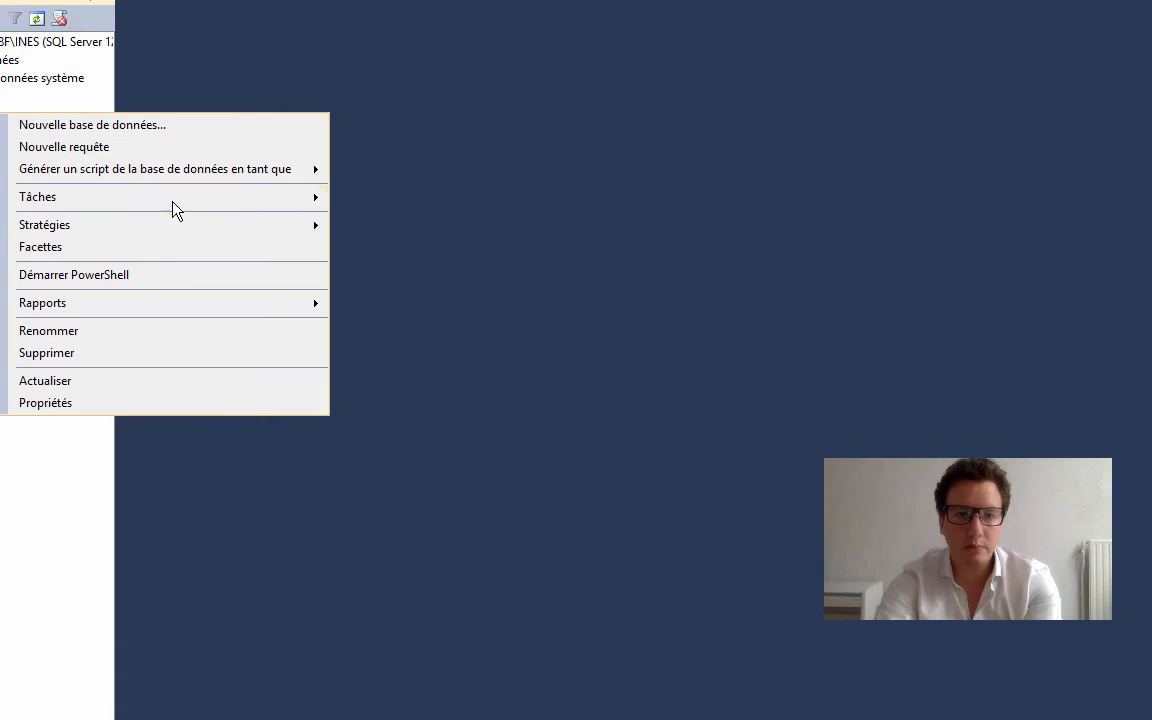
Open the database restore for CRM_old with device file C:\SQL2012\BACKUP\CRM_070916.bak as source and CRM_old as destination database
mouse_move(200, 199)
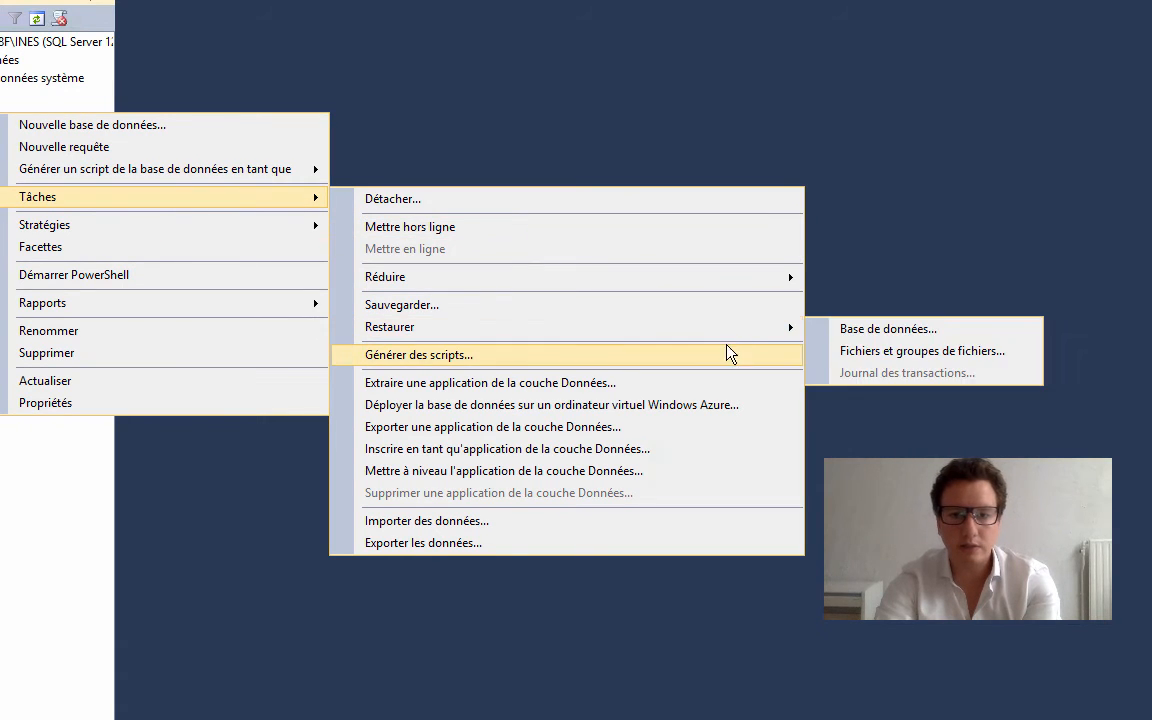
mouse_move(795, 334)
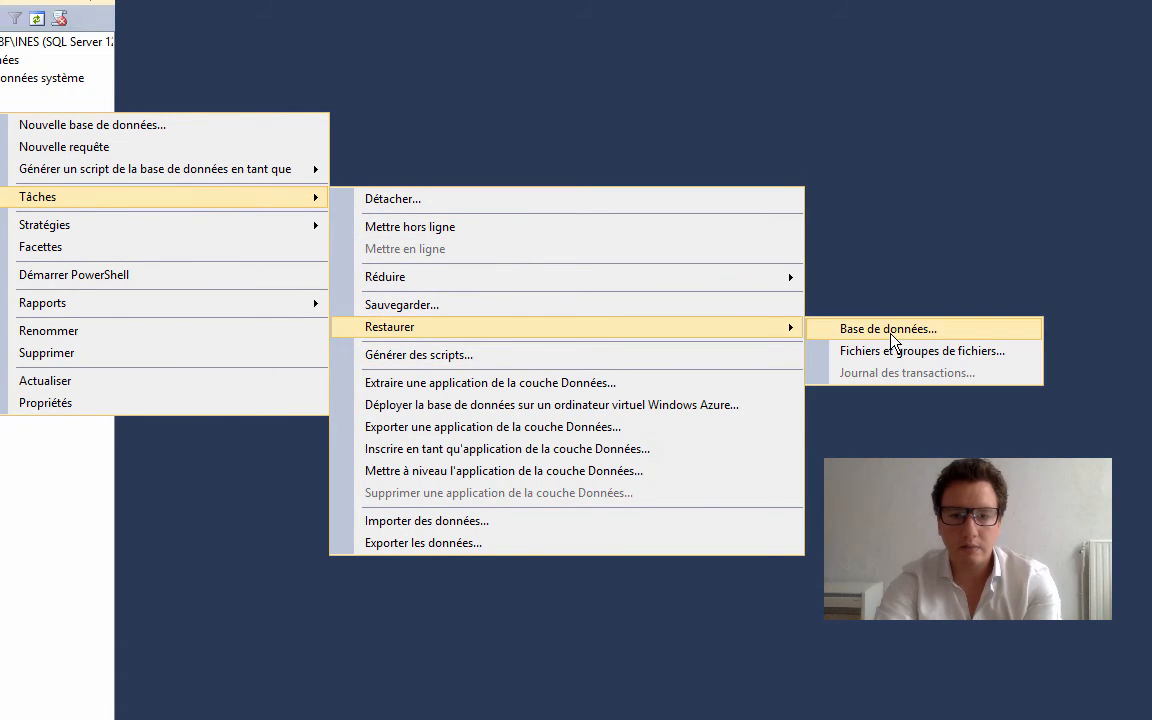
click(865, 329)
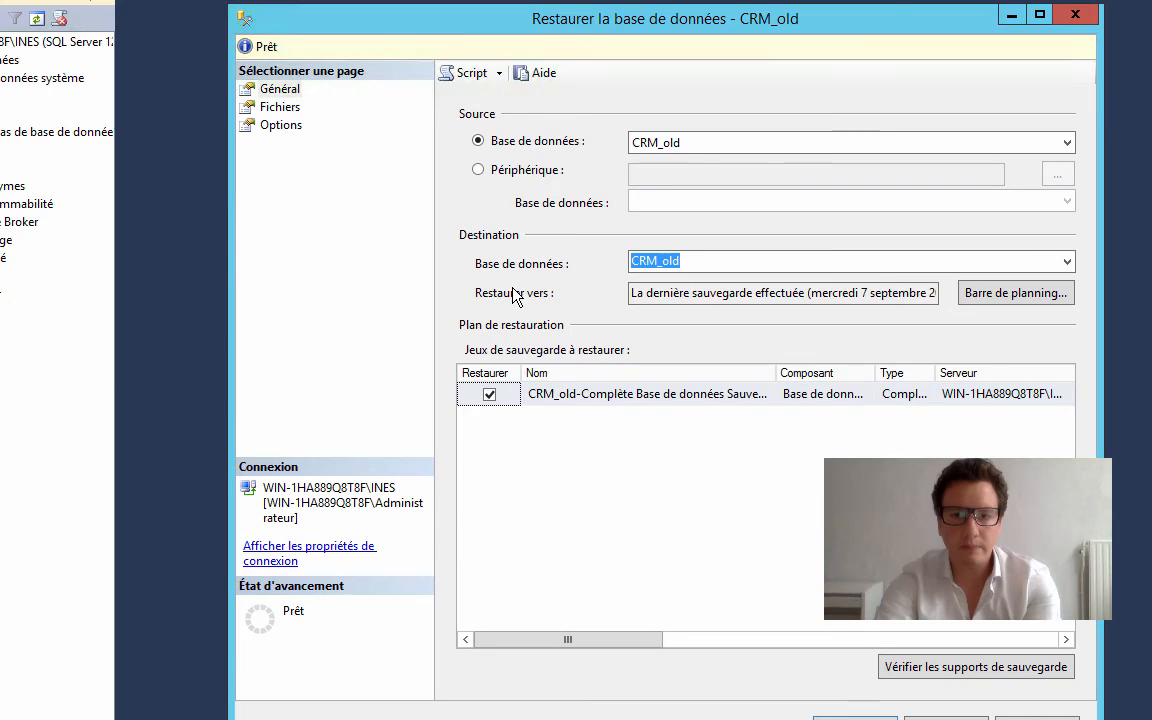
click(478, 170)
click(1057, 175)
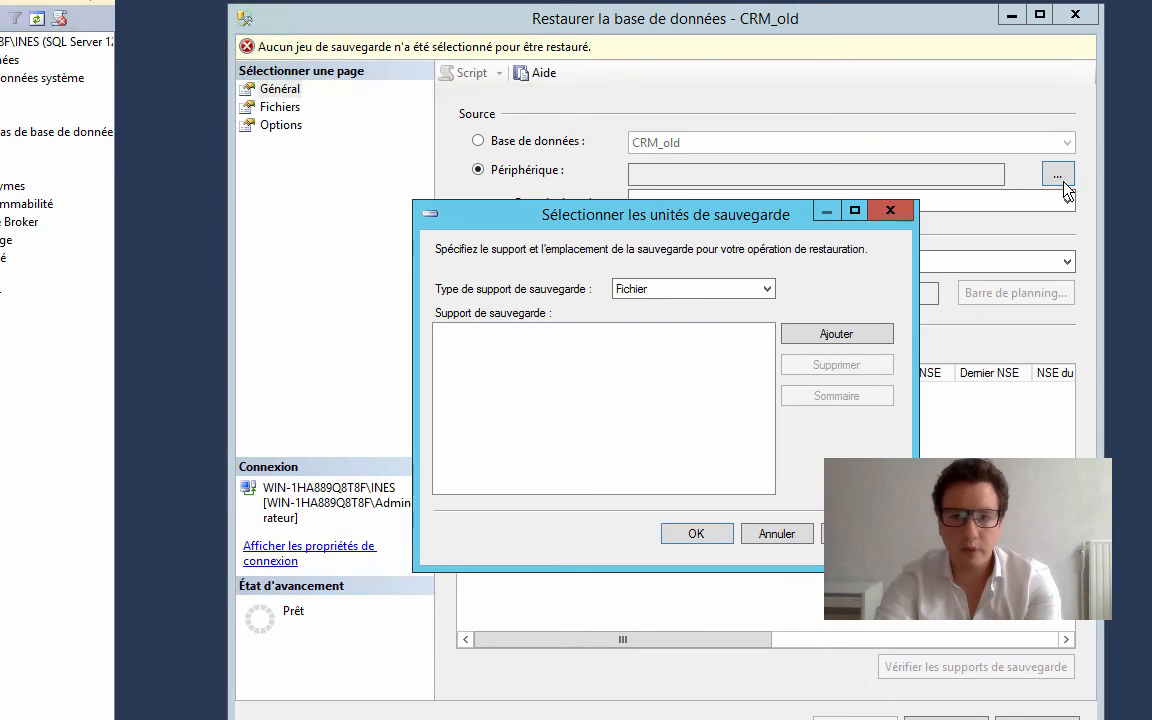
click(828, 334)
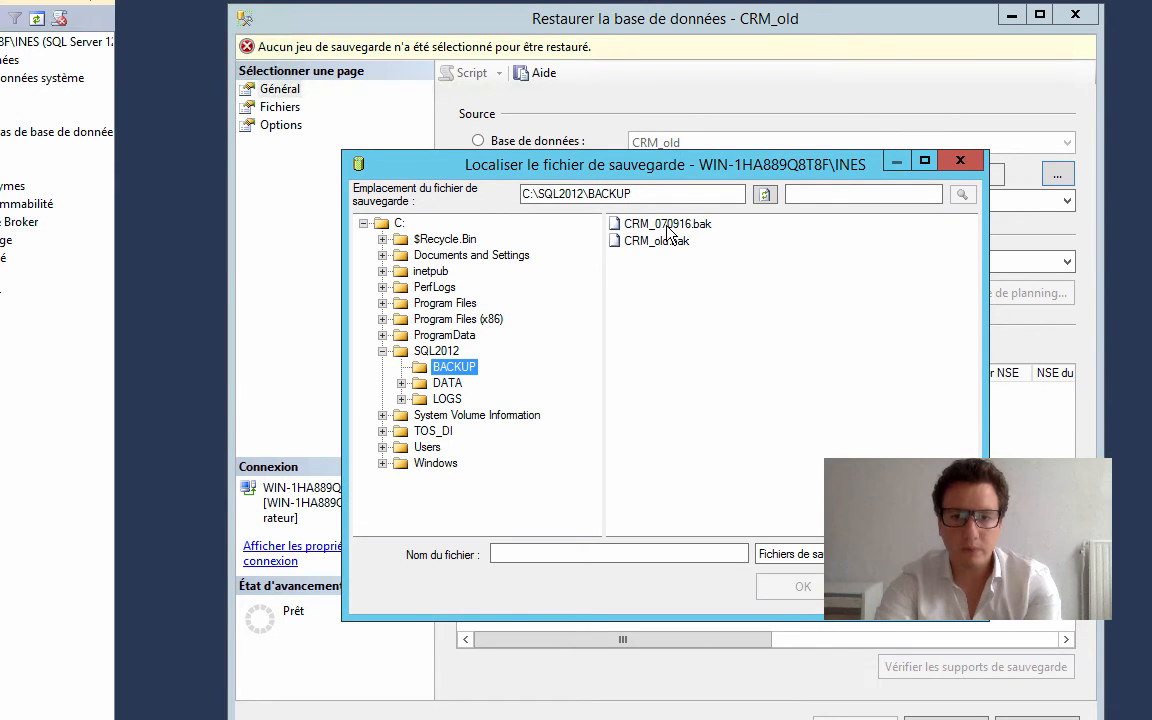
click(667, 225)
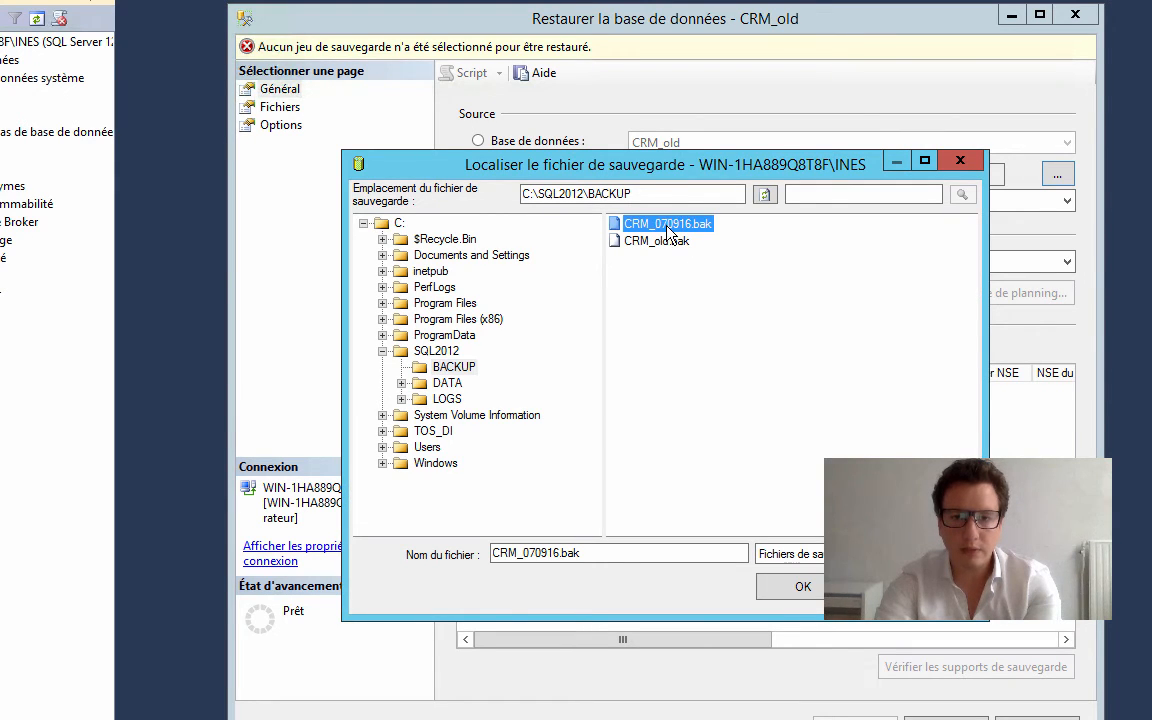
click(803, 587)
click(700, 541)
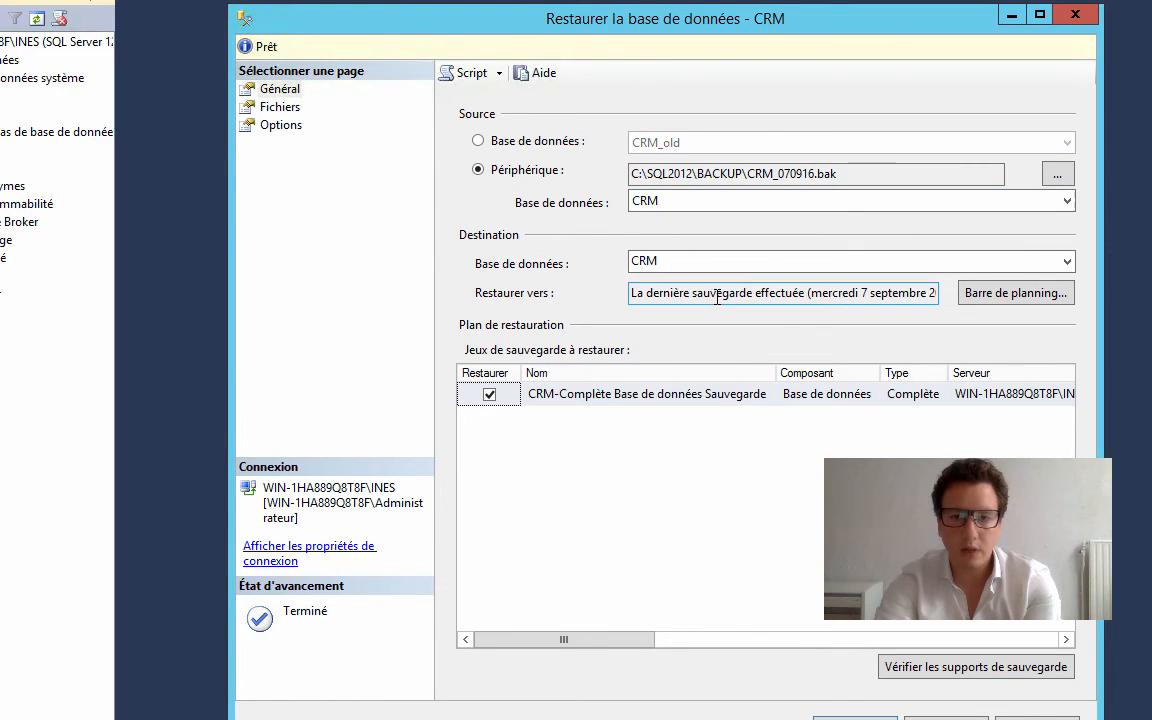
click(1067, 261)
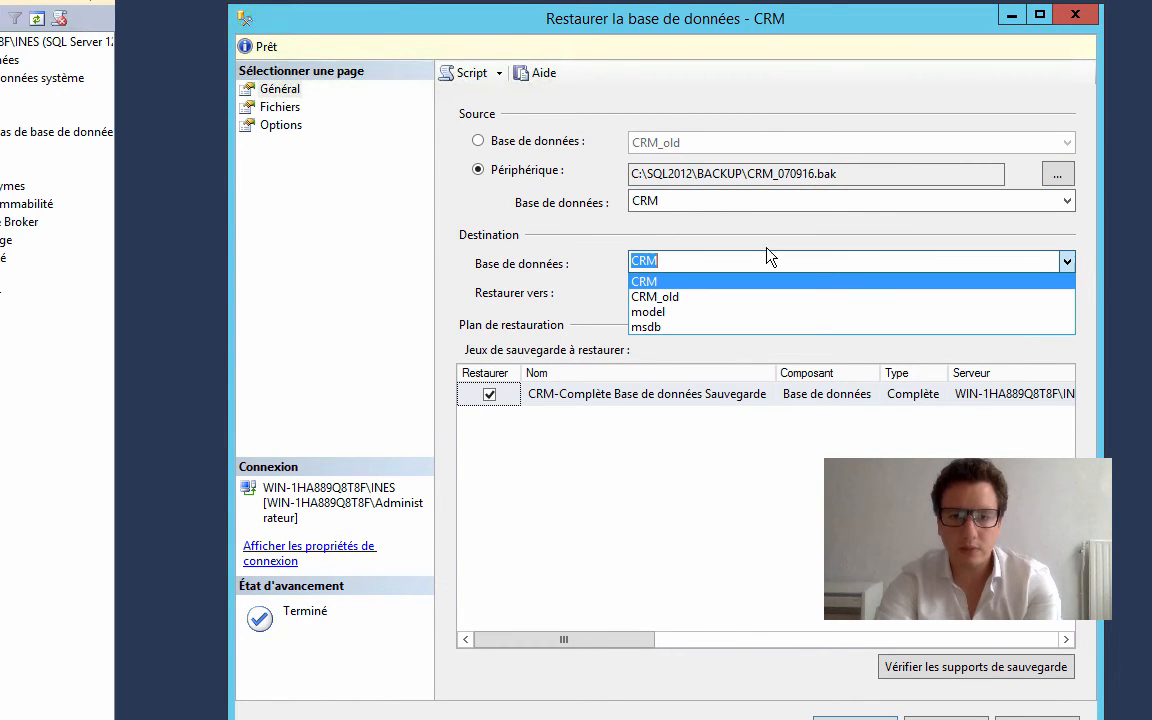
click(660, 297)
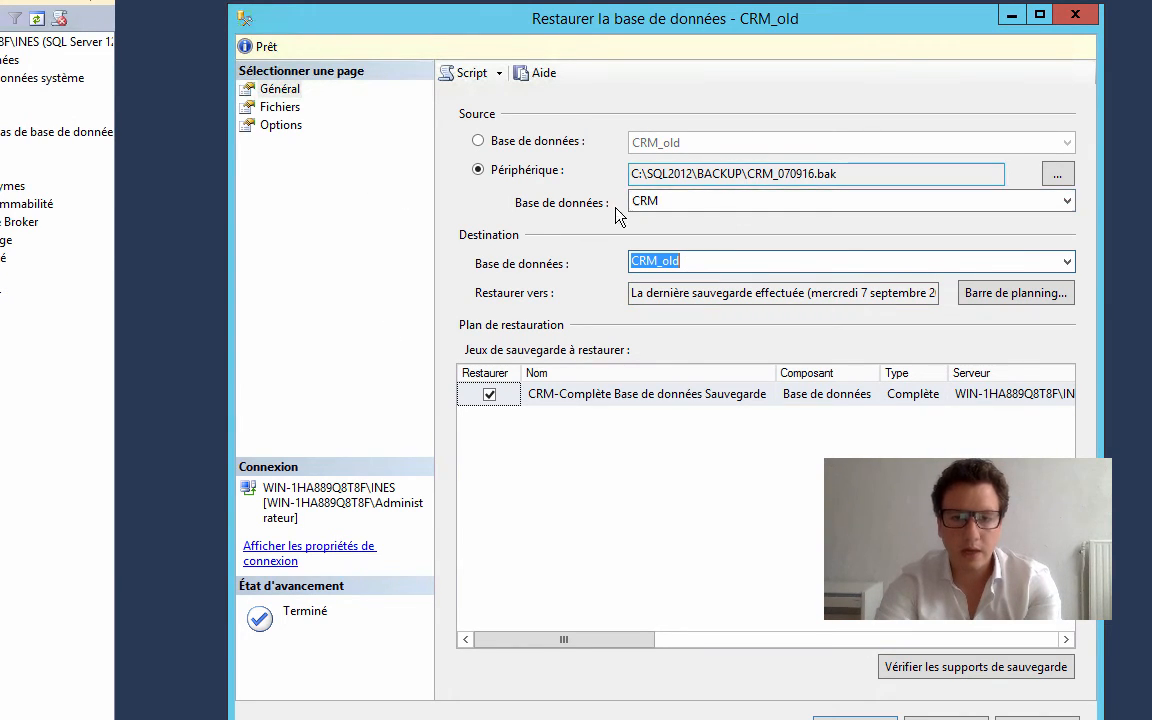
Check the file destinations of the CRM_old restore and enable overwriting the existing database (WITH REPLACE)
click(280, 107)
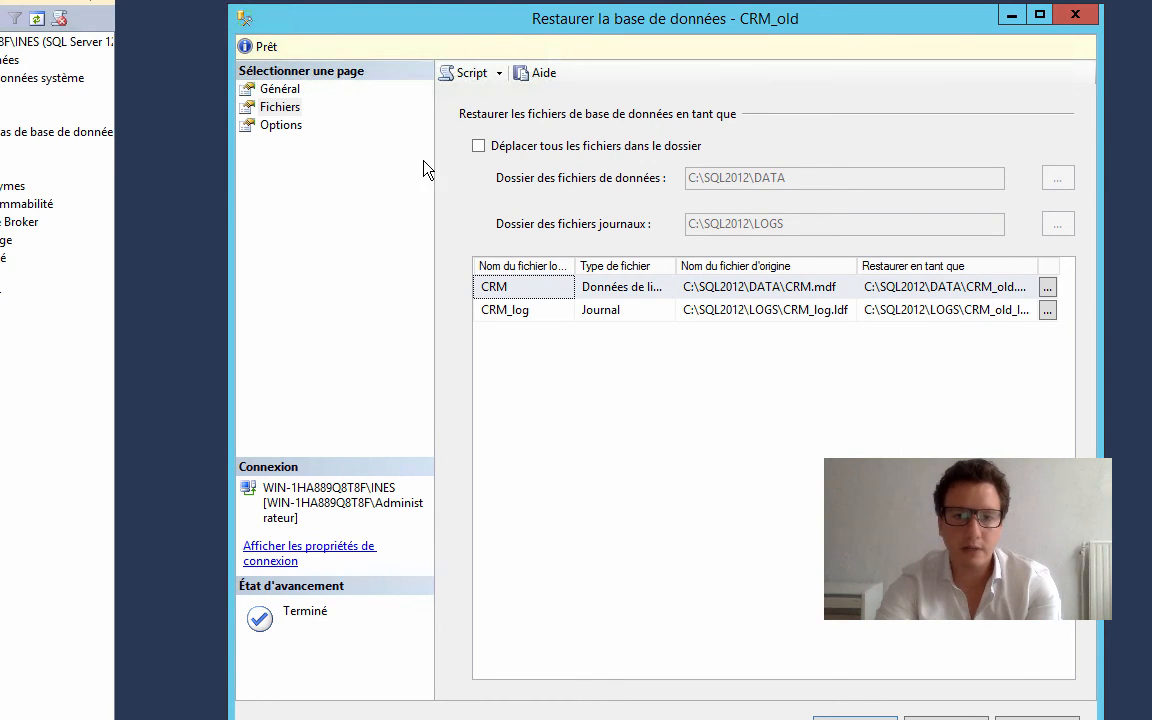
click(276, 127)
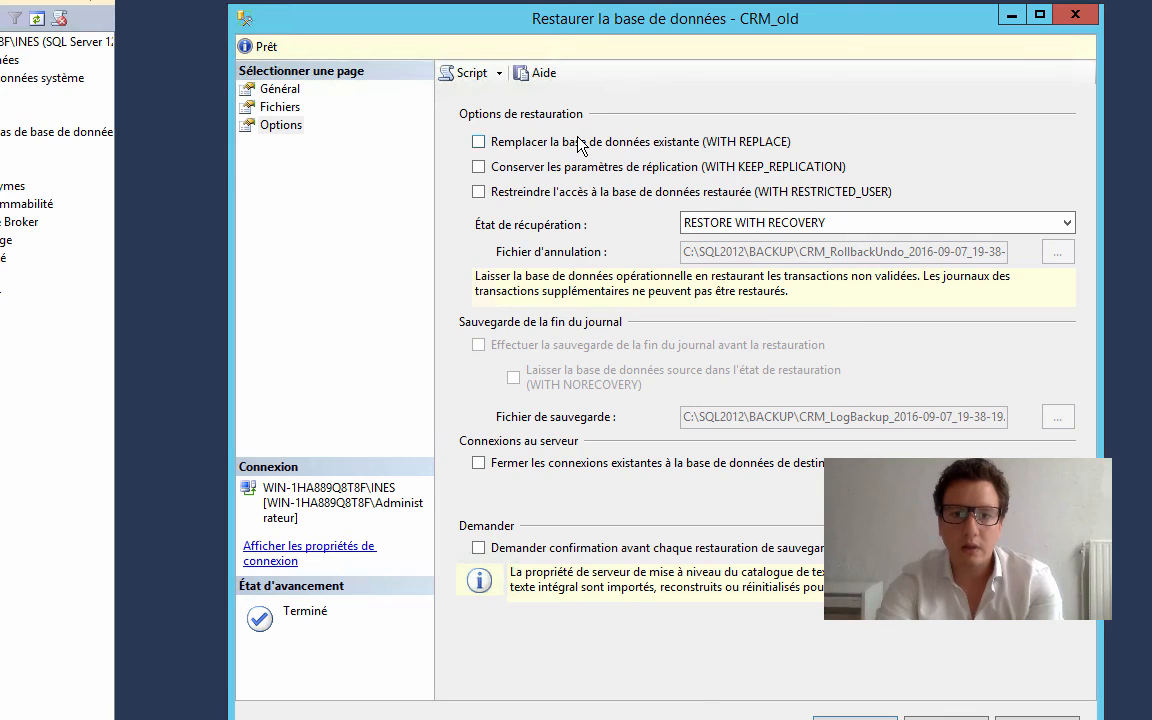
click(510, 141)
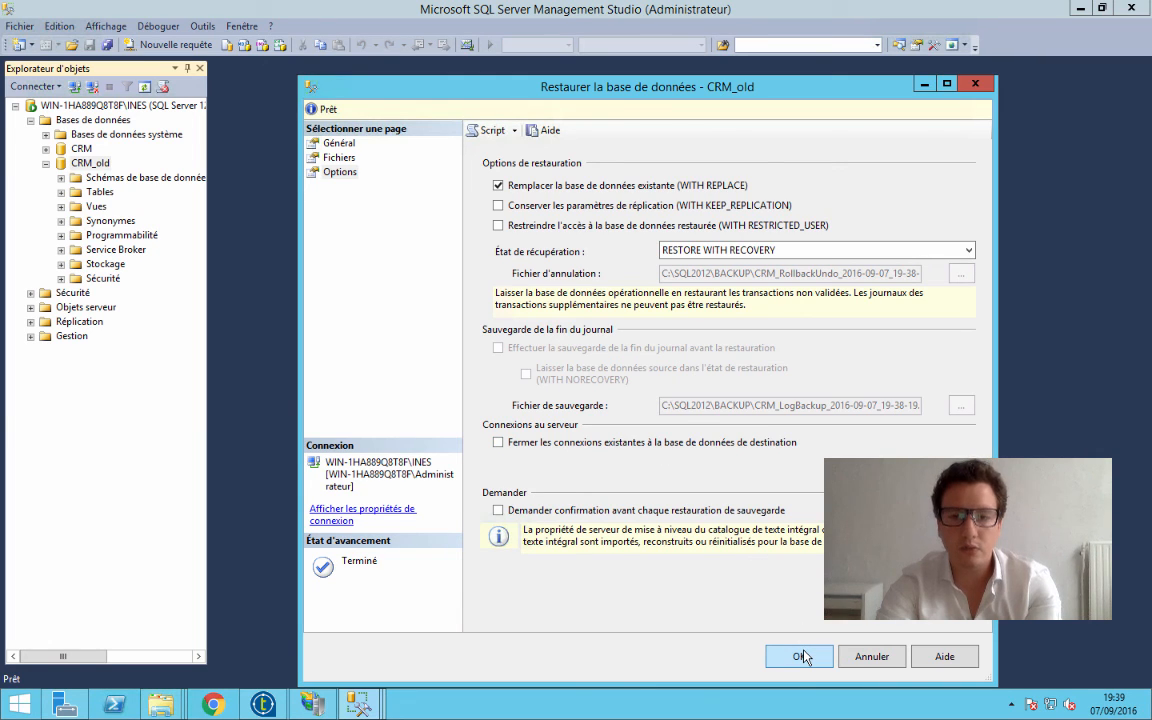
Review the restore's file and option settings once more, then run the restore into CRM_old
click(333, 157)
click(341, 173)
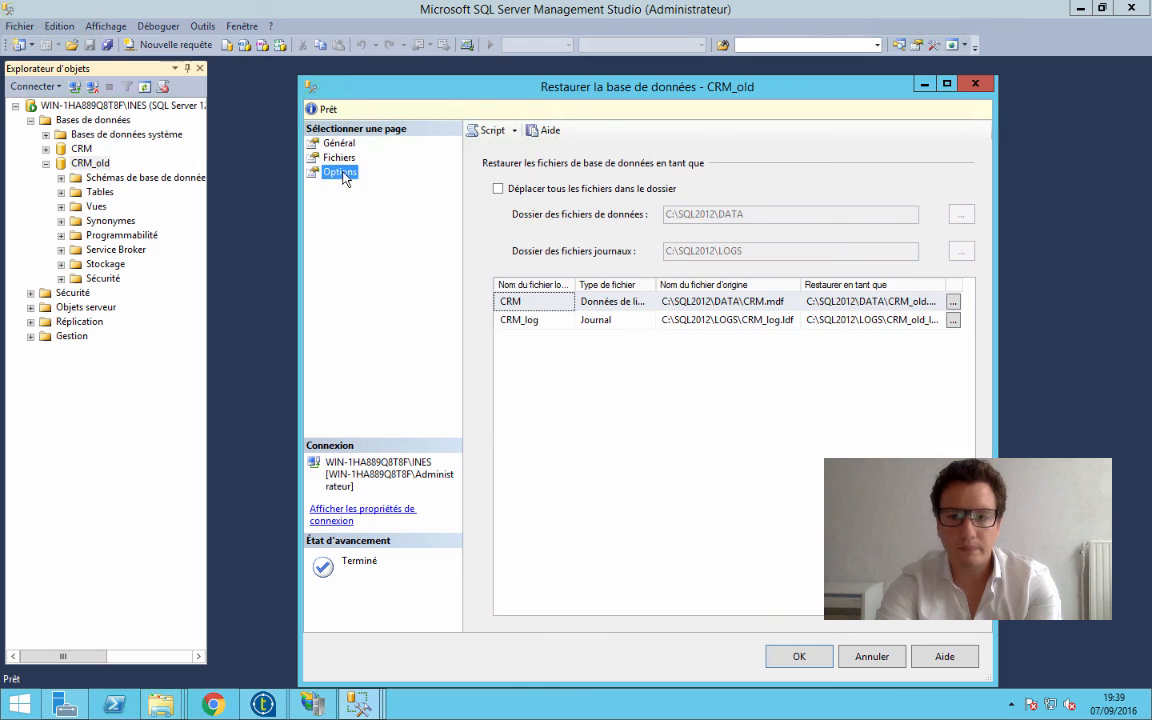
click(792, 657)
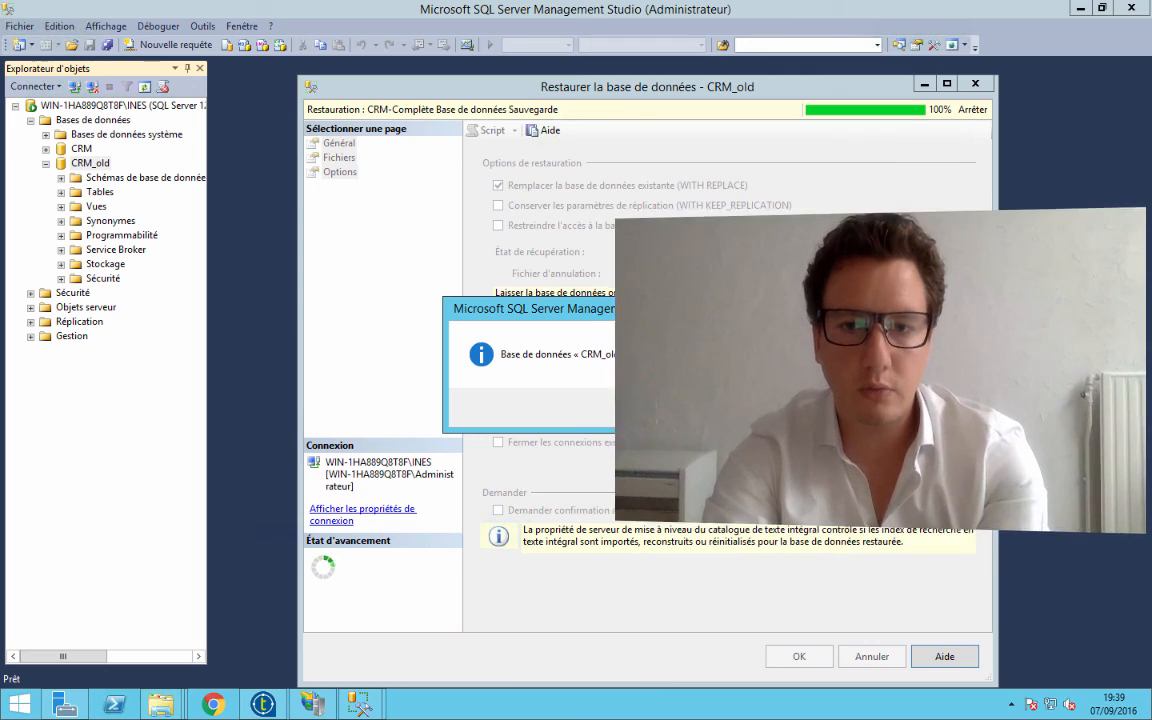
click(663, 410)
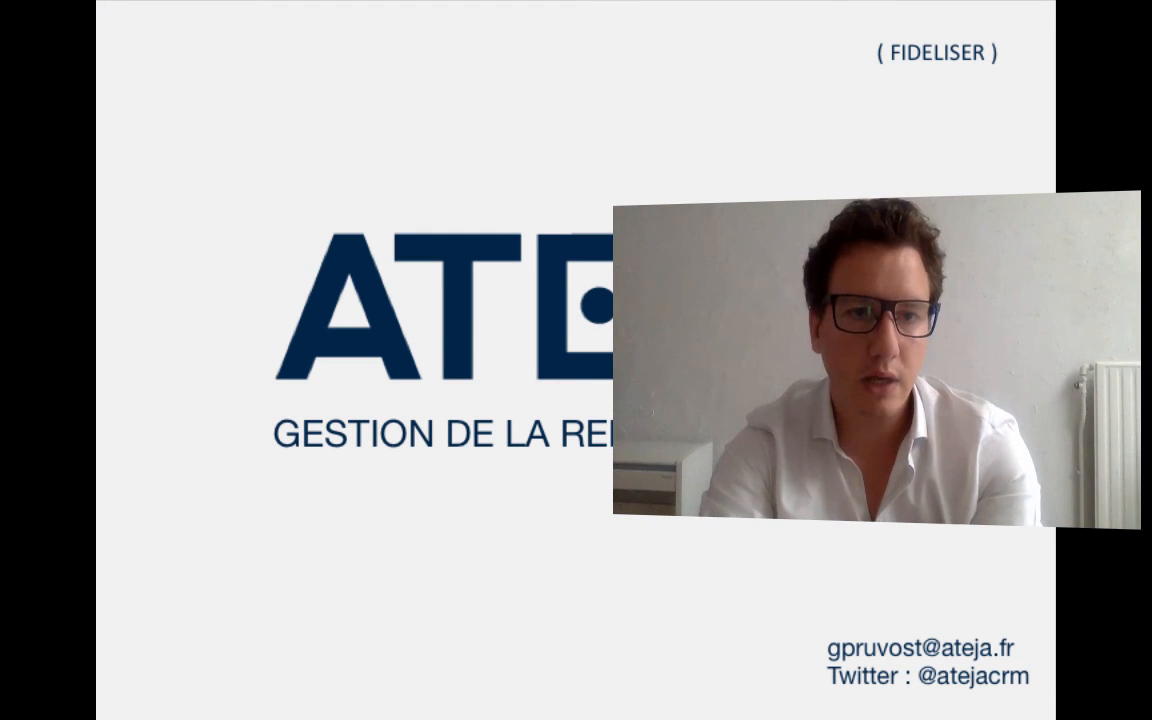